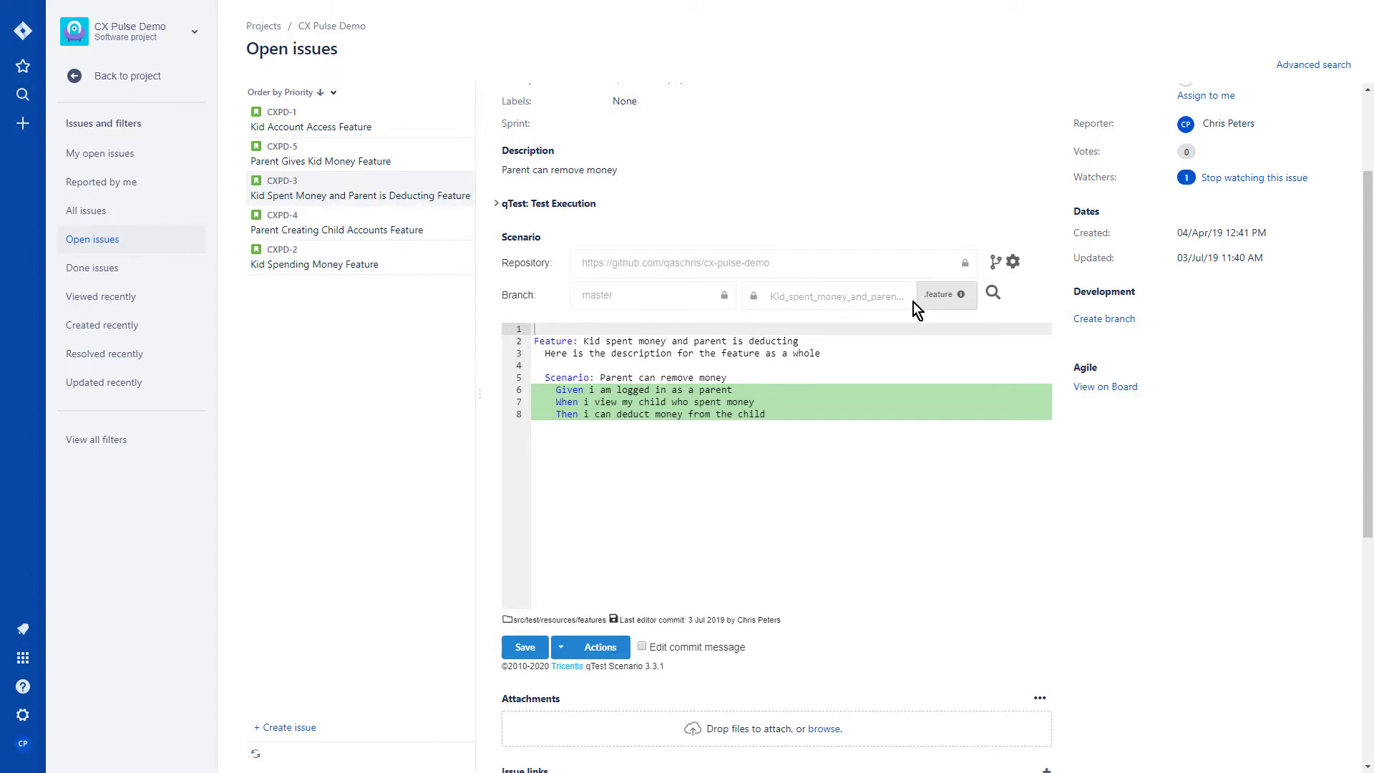
Preview the parent creating child accounts feature file, then insert an empty line 9 after line 8.
left_click(997, 295)
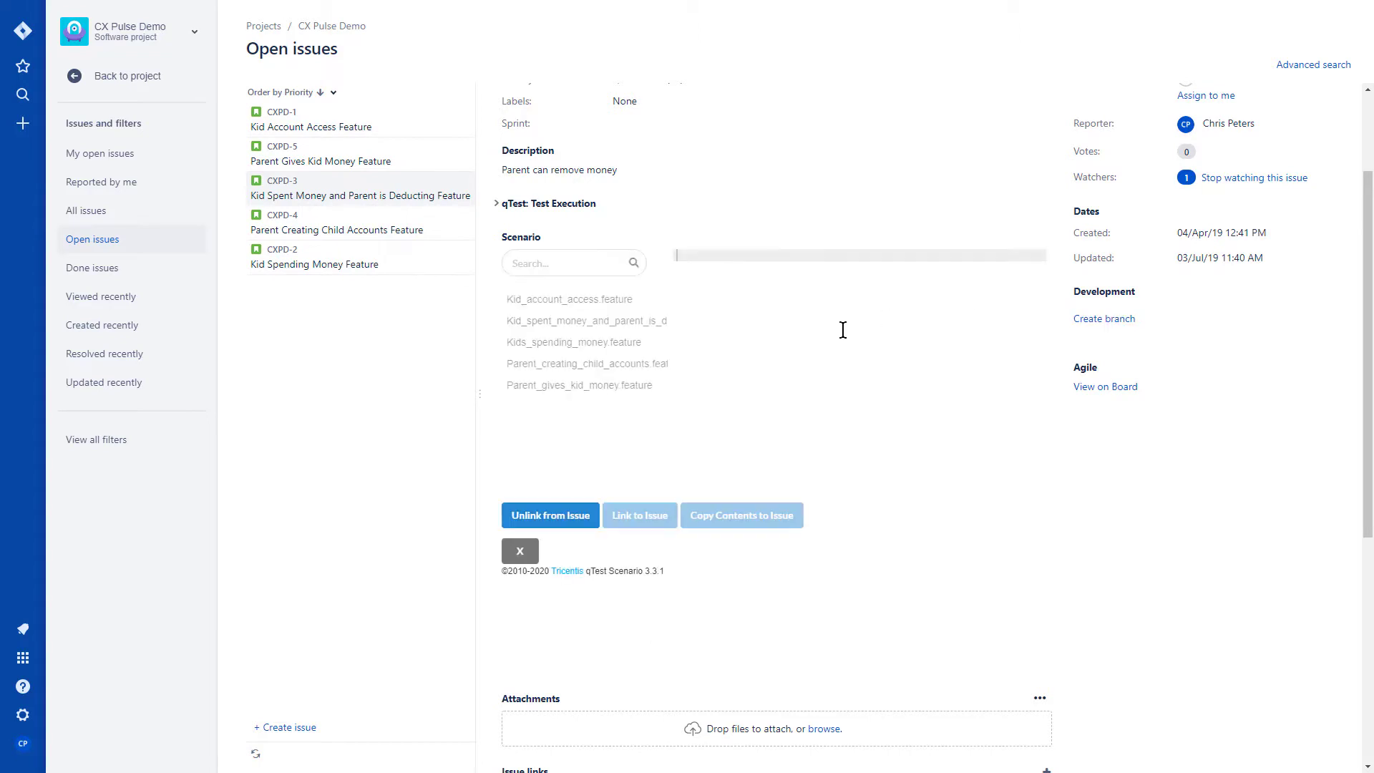
left_click(616, 365)
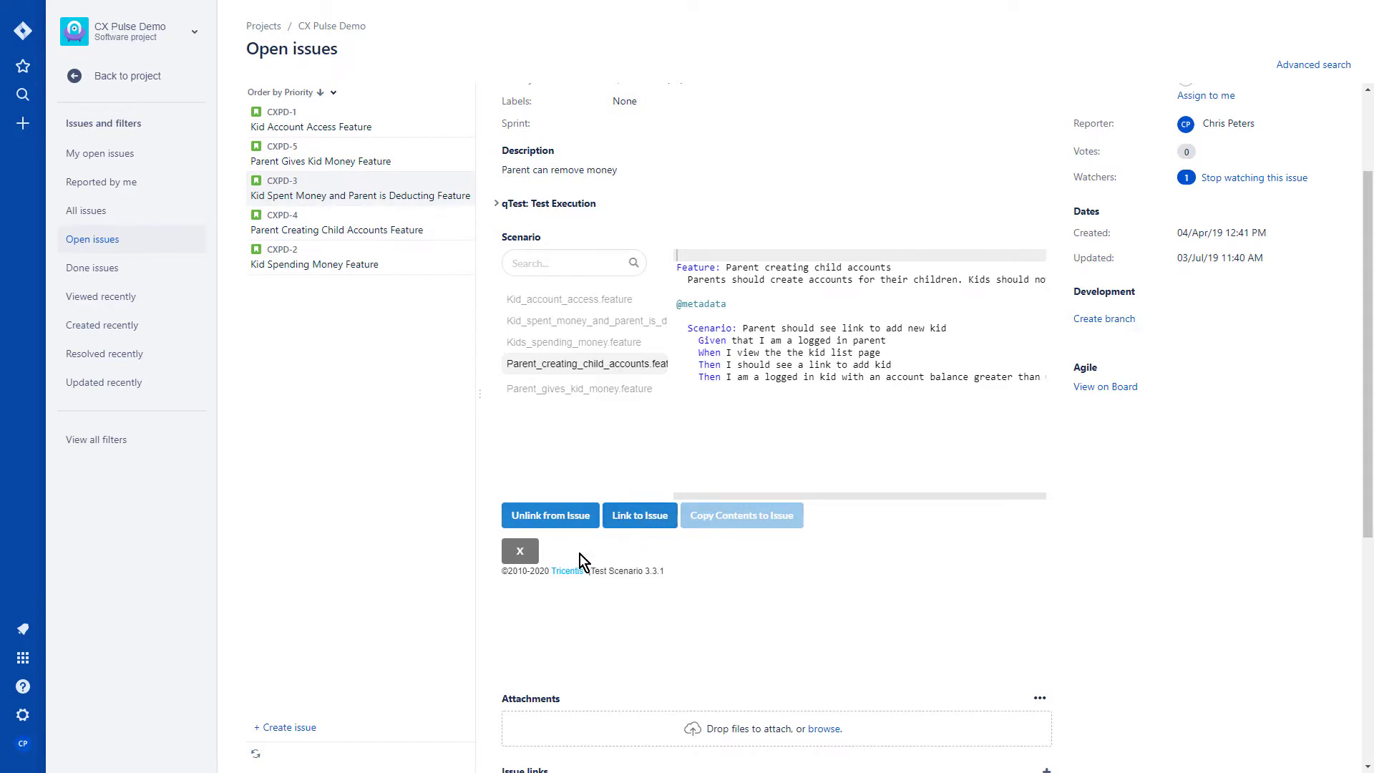
left_click(526, 553)
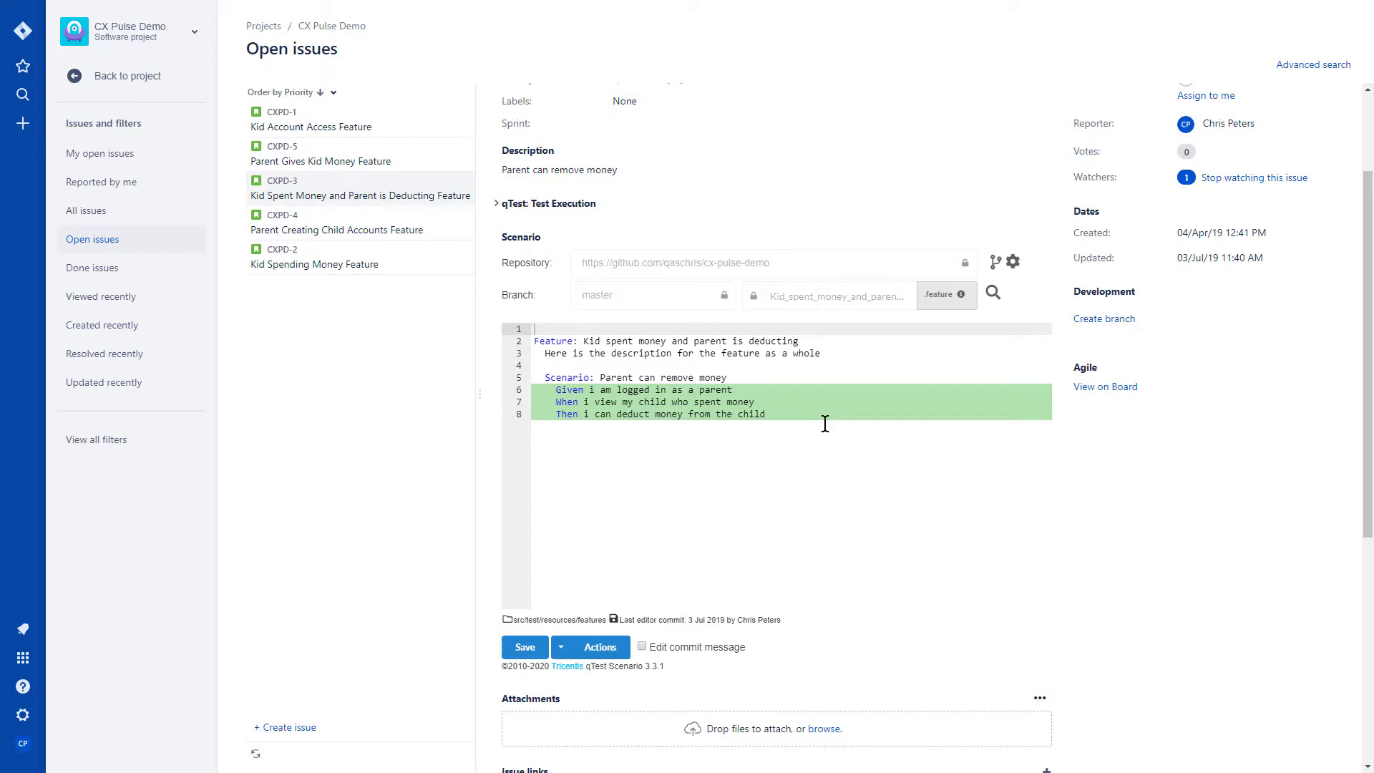
left_click(886, 419)
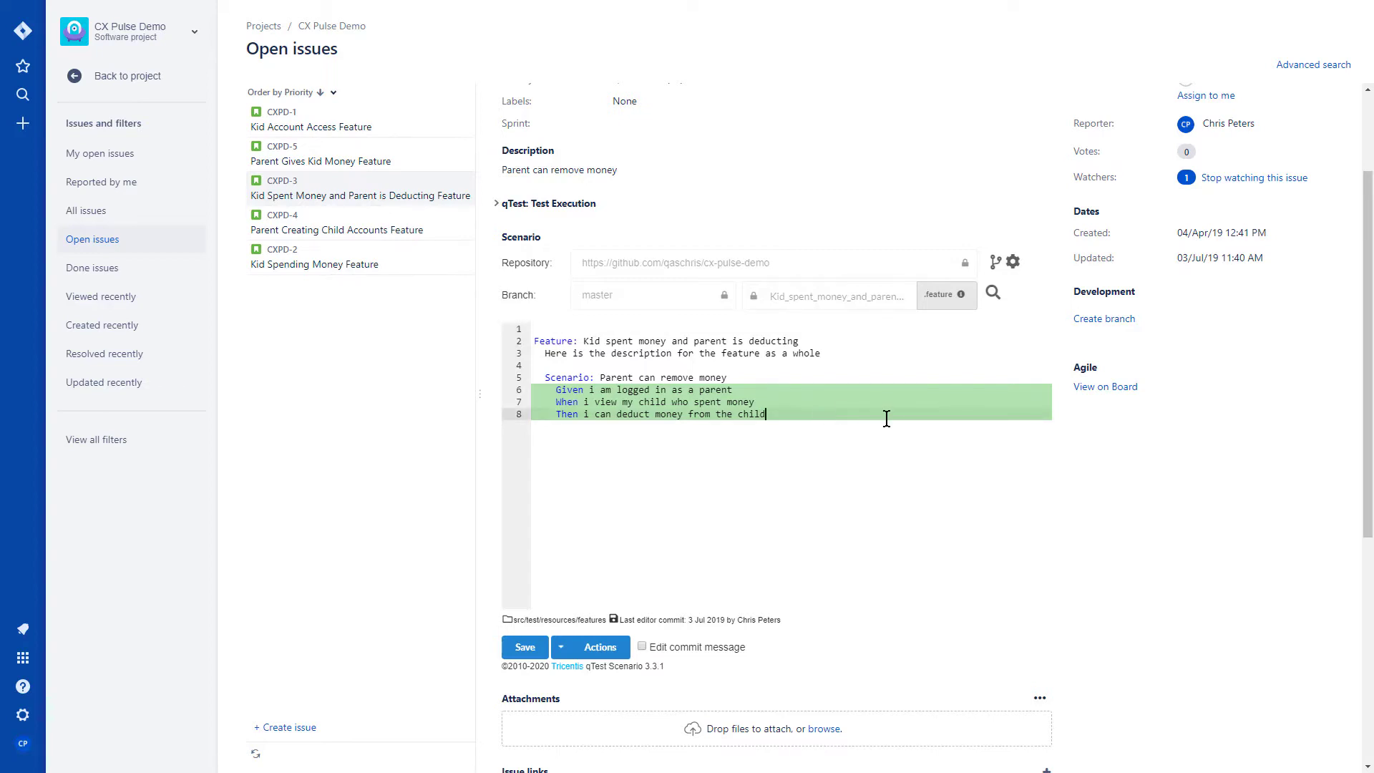
key("Return")
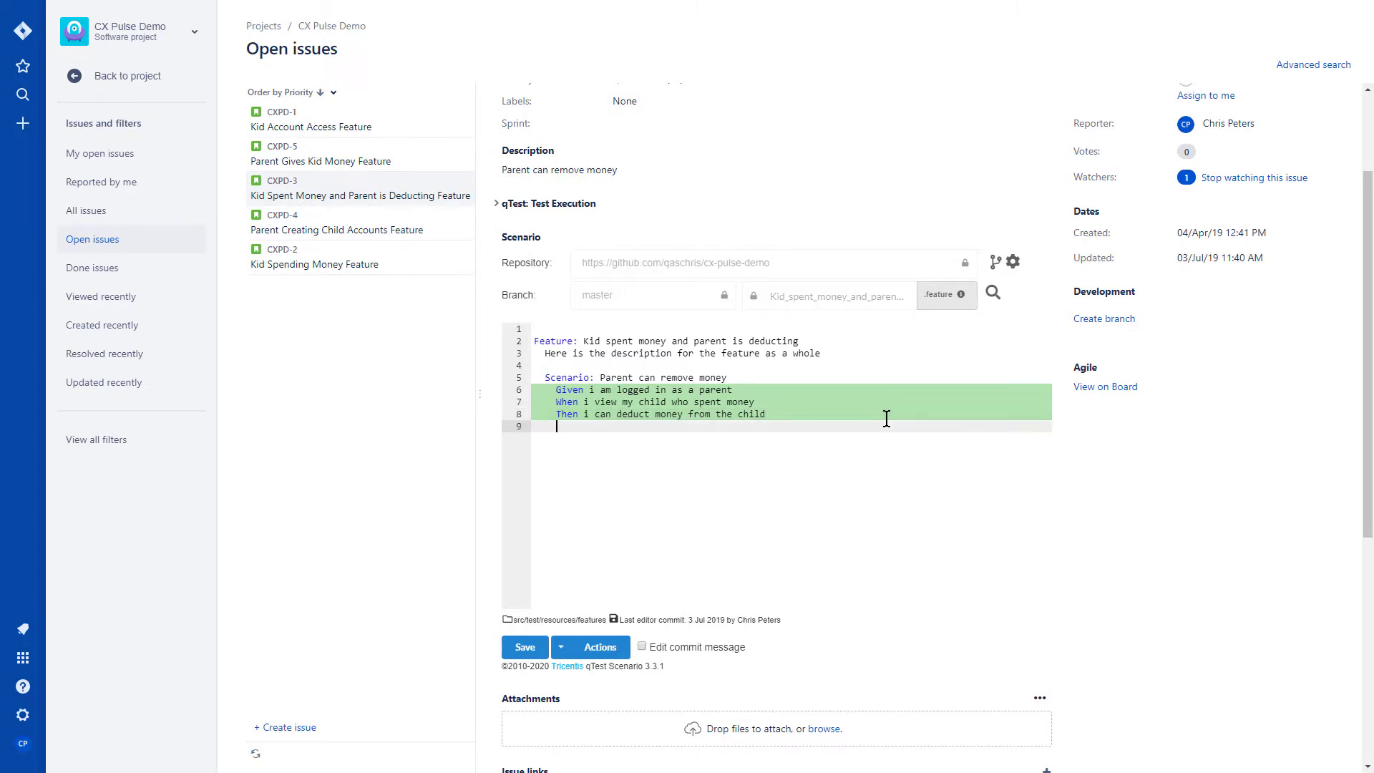
Add the step 'Then Chris runs a demo' on line 9, save the feature file, and switch to GitHub.
type("Then")
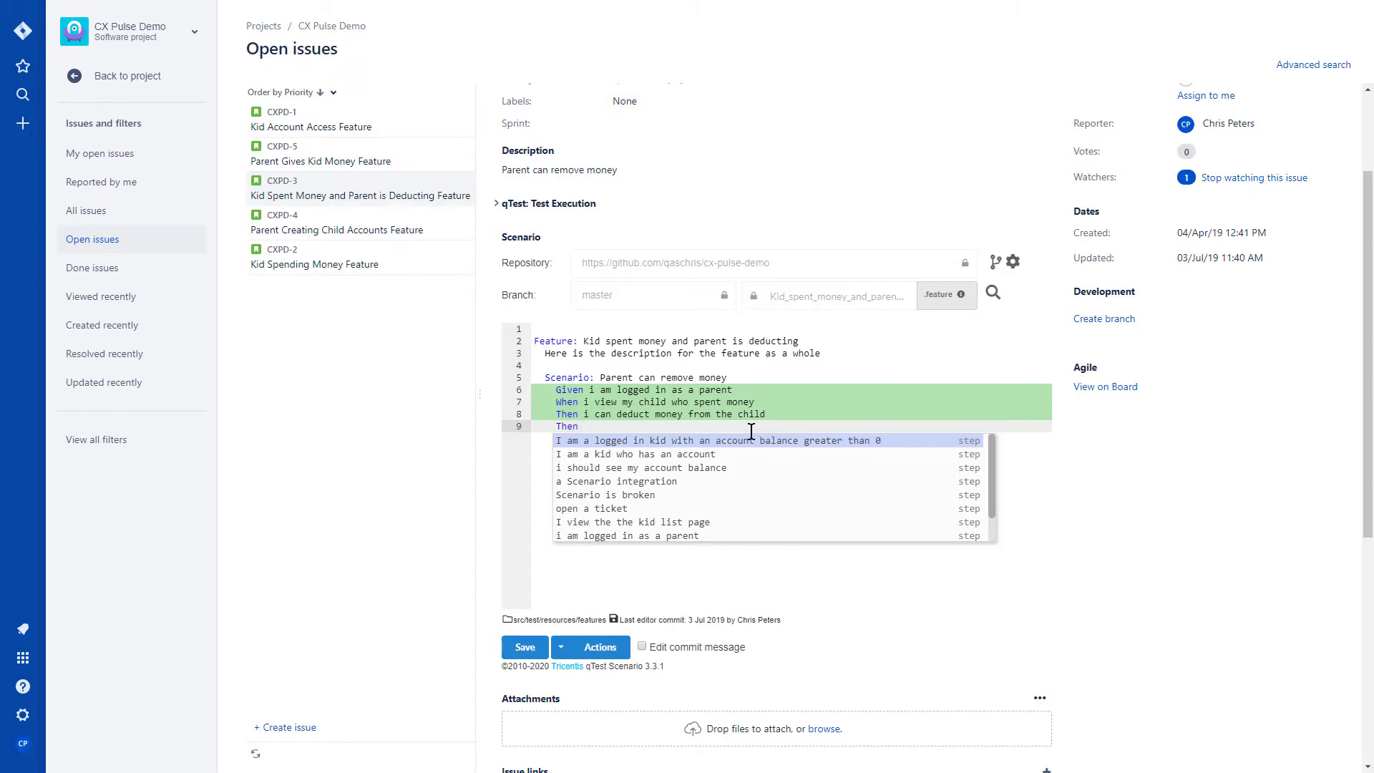
type("Chris ru")
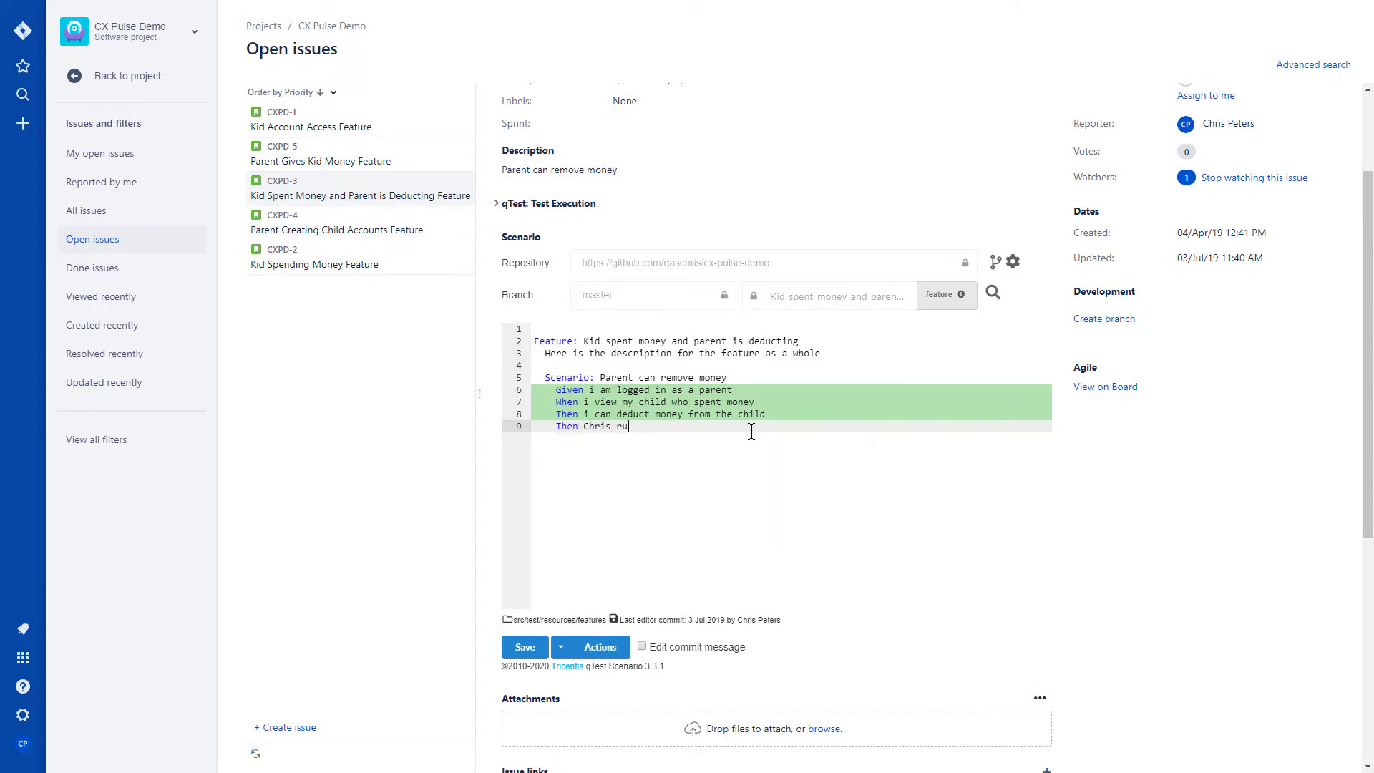
type("ns a demo")
left_click(525, 649)
key("ctrl+Tab")
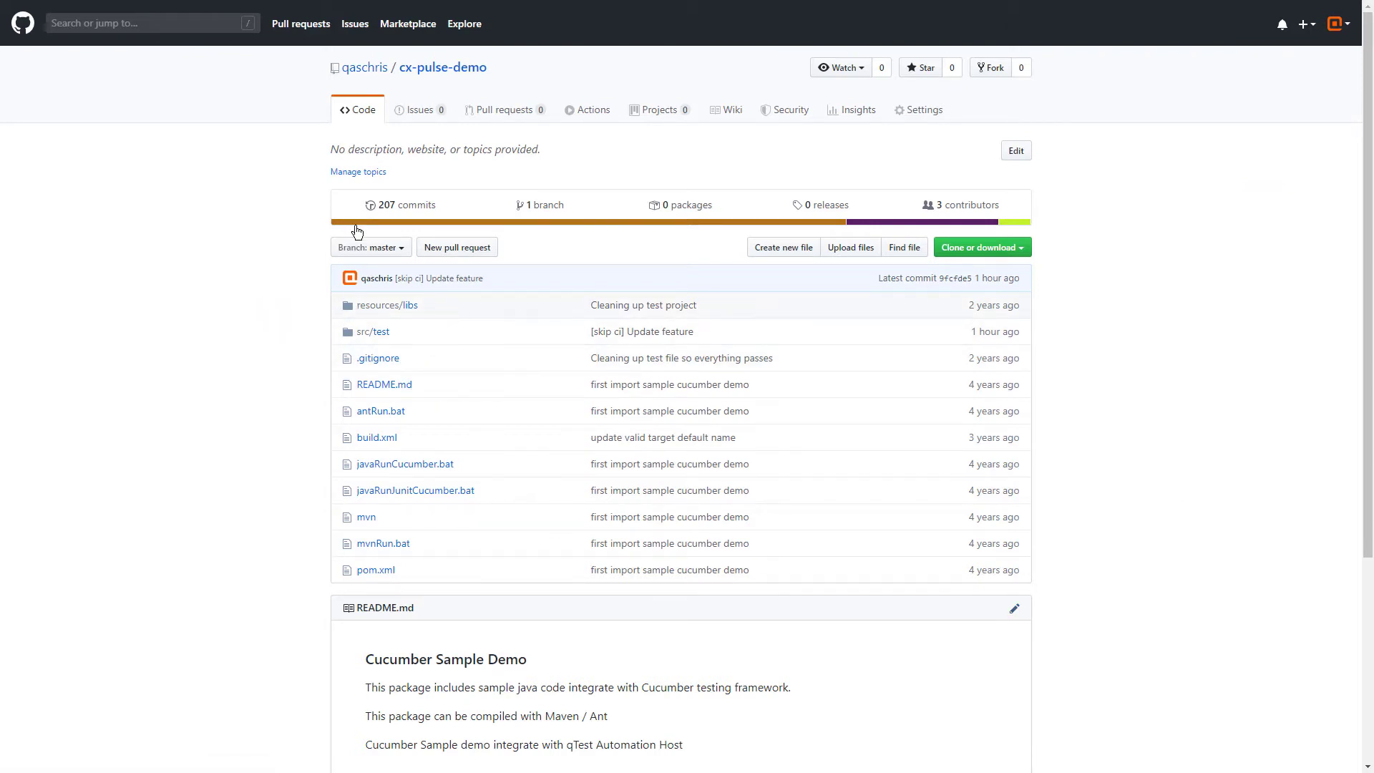
Open the 207-commit history showing the new '[skip ci] Update feature' commit.
left_click(405, 207)
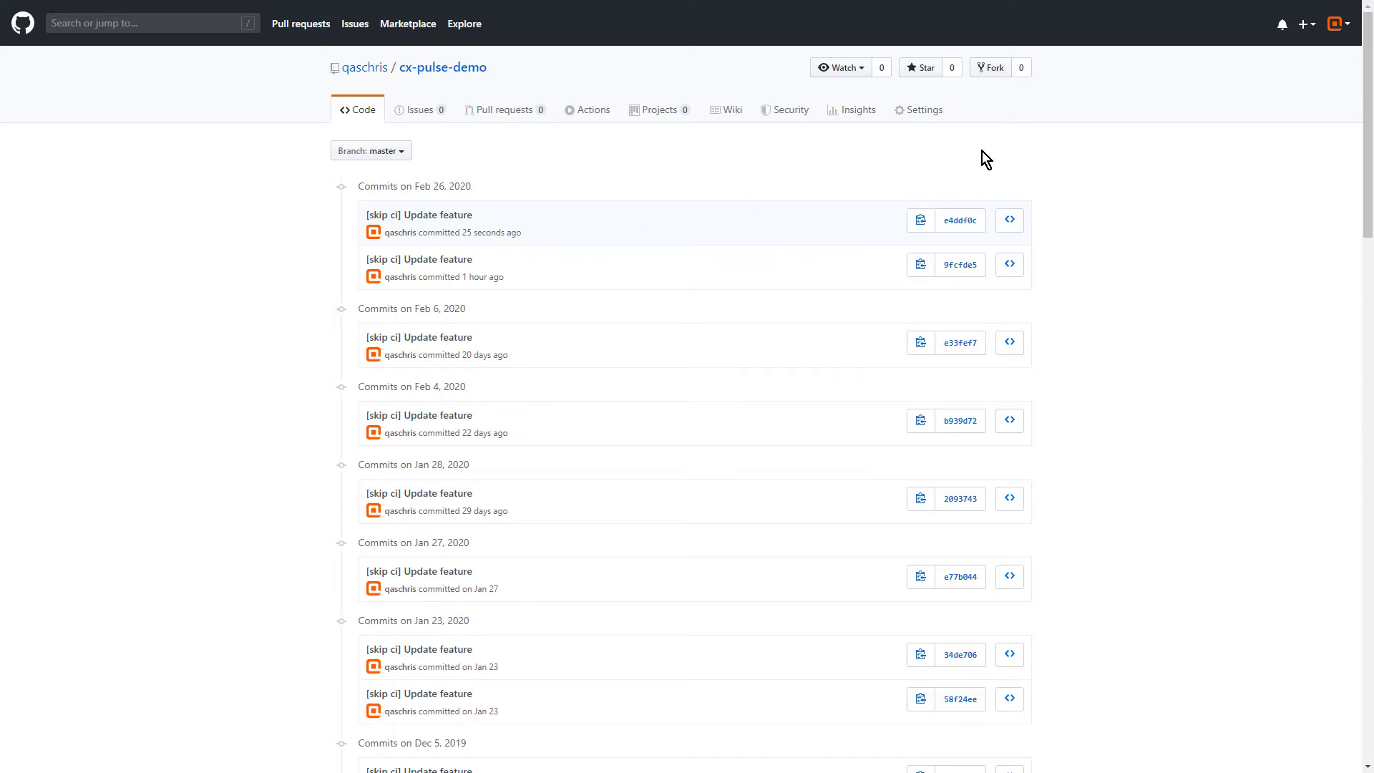
Edit the qtestnet webhook in repository settings to trigger on individually selected events, with Pushes checked.
left_click(924, 116)
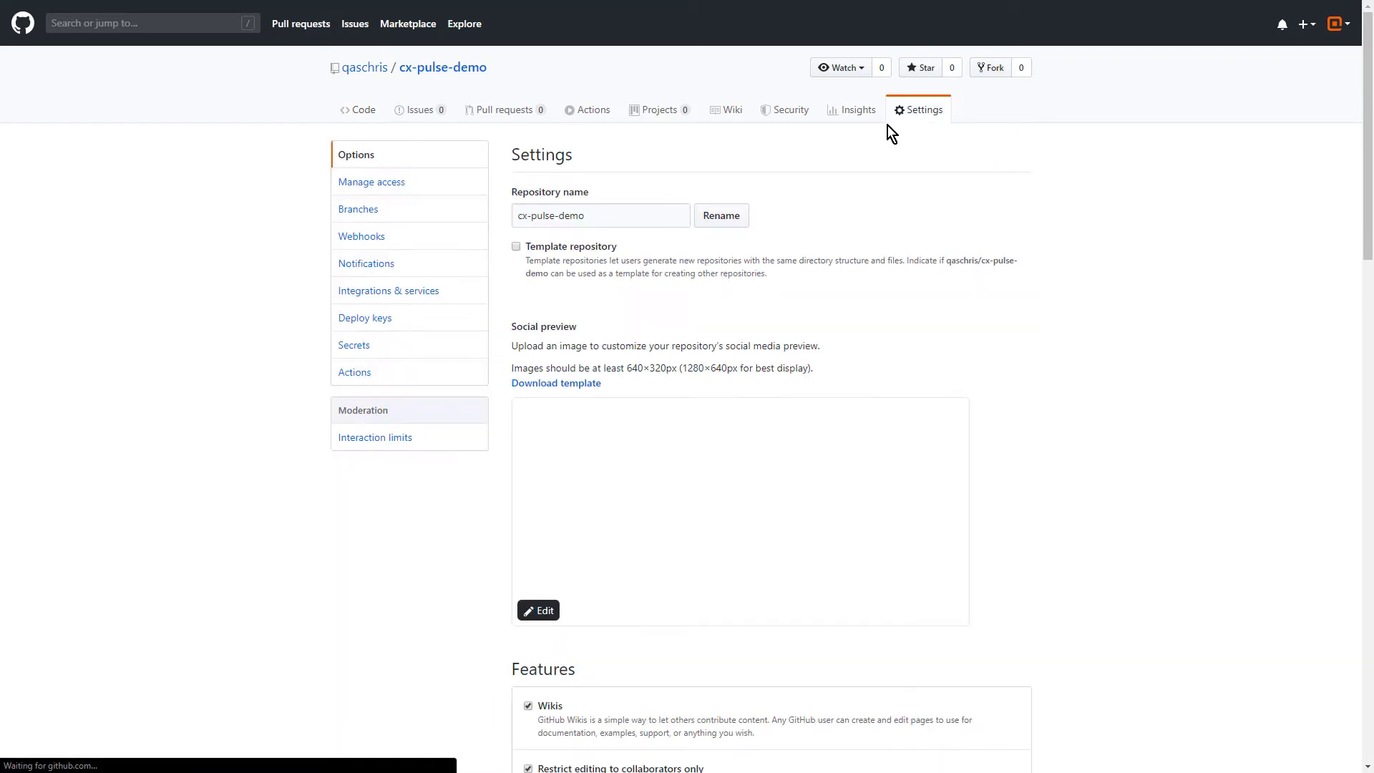
left_click(362, 236)
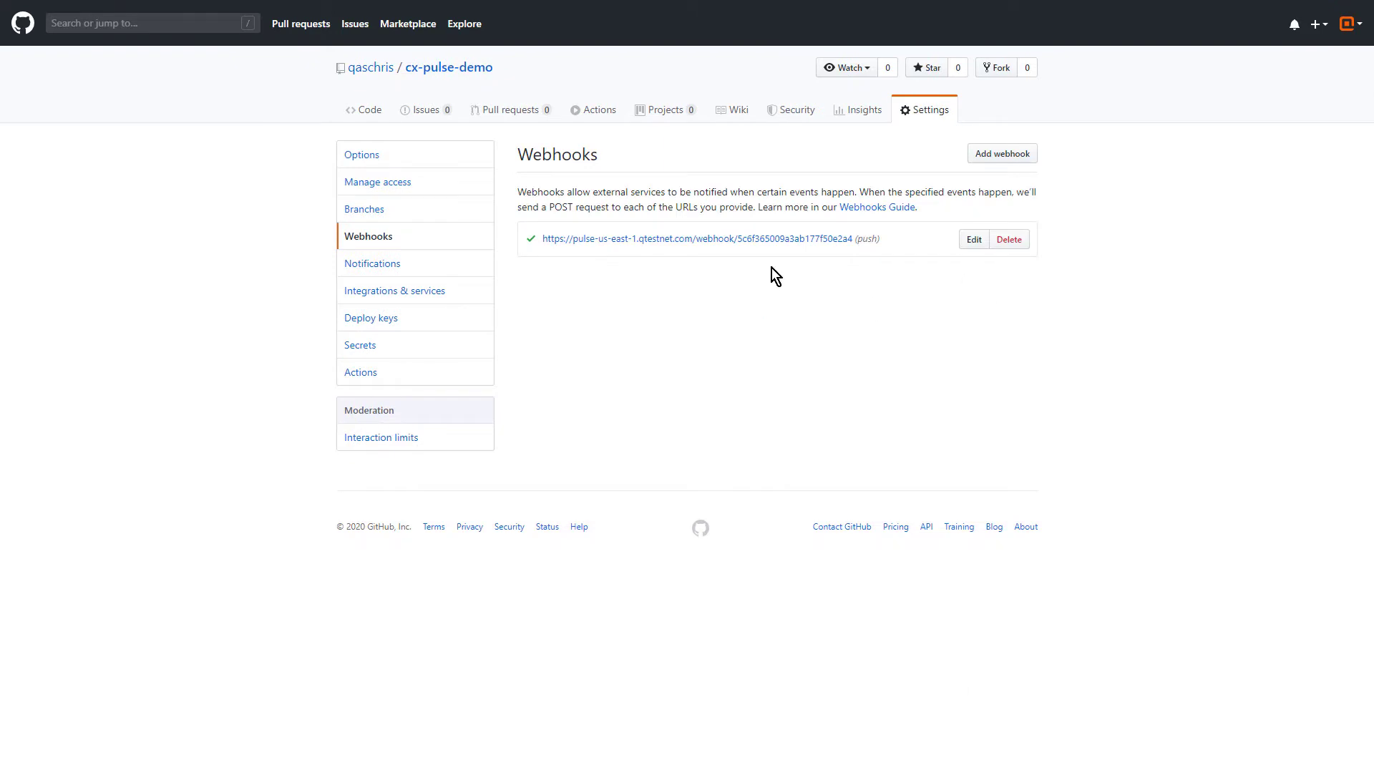
left_click(702, 244)
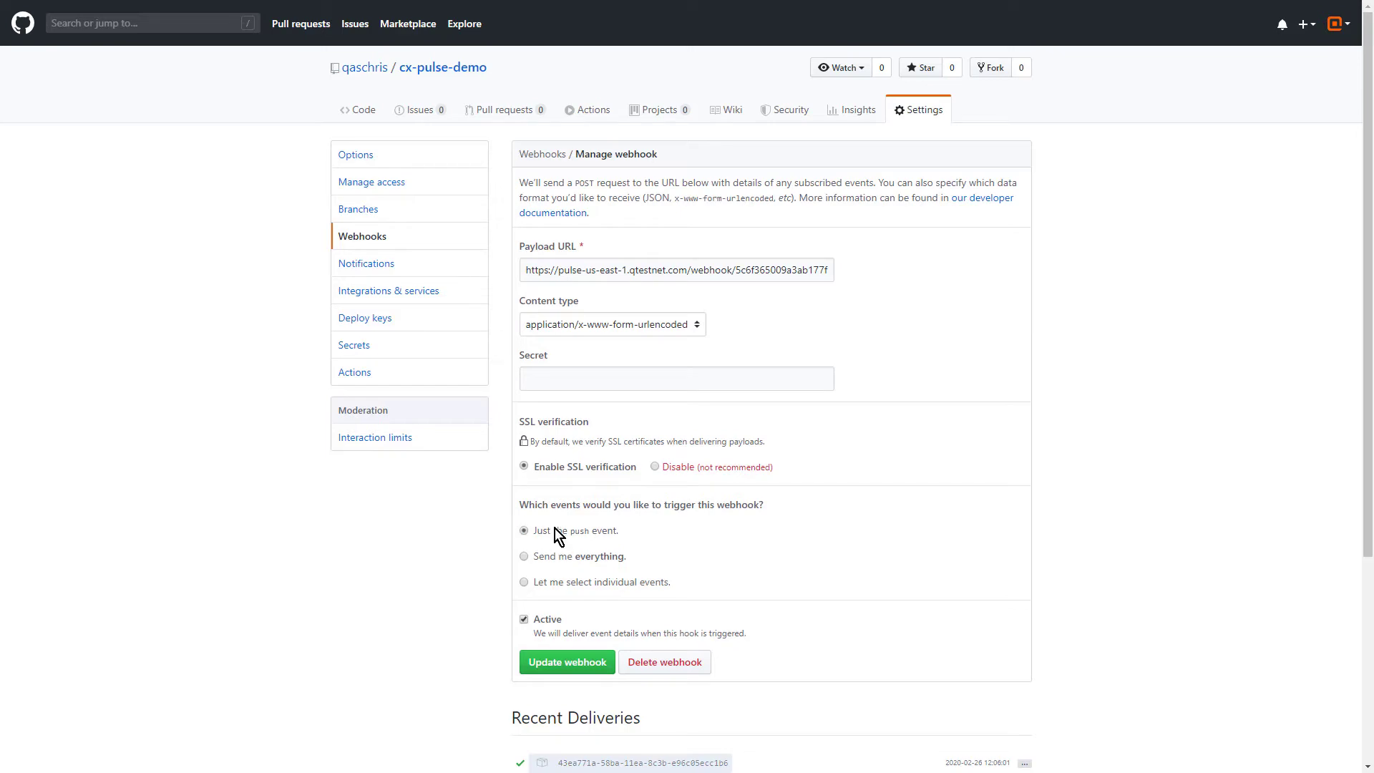
left_click(526, 584)
scroll(1257, 426, "down", 7)
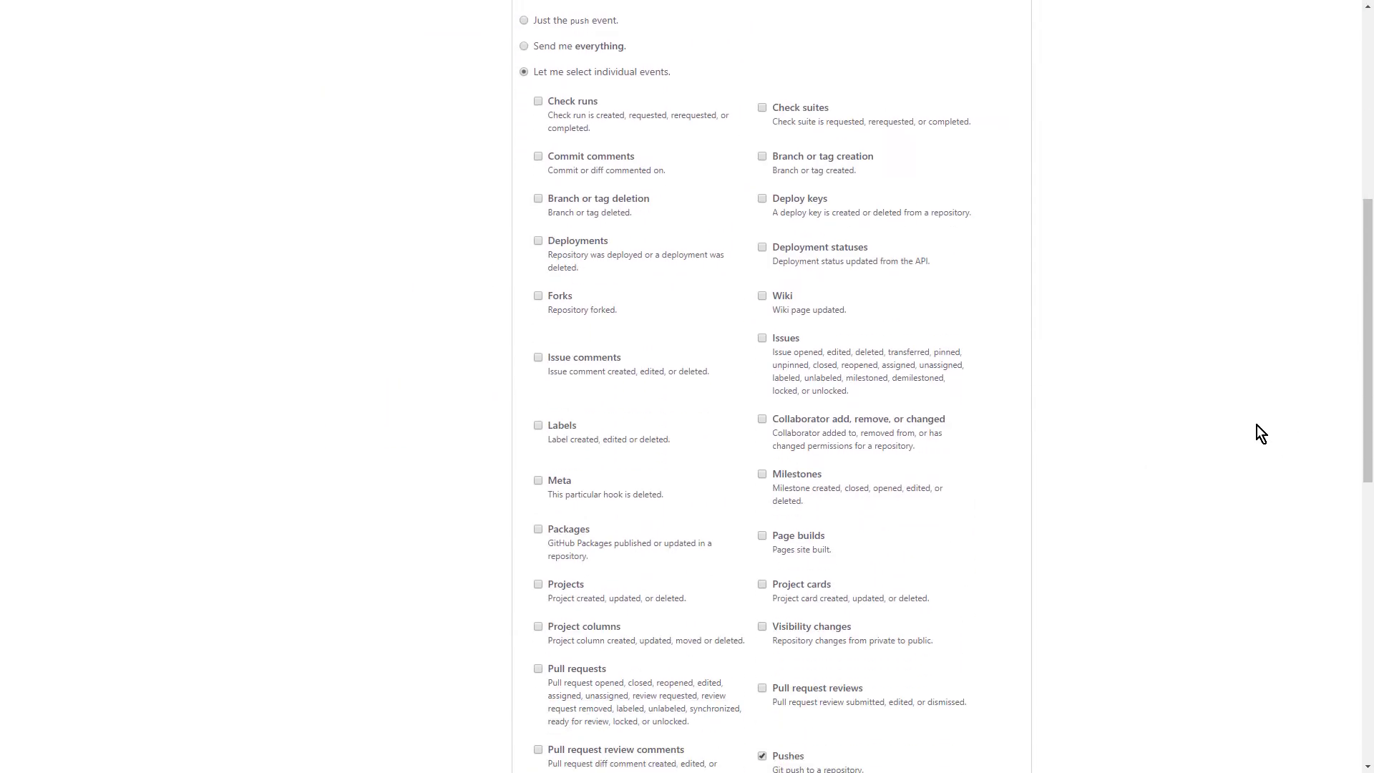
scroll(1256, 426, "down", 1)
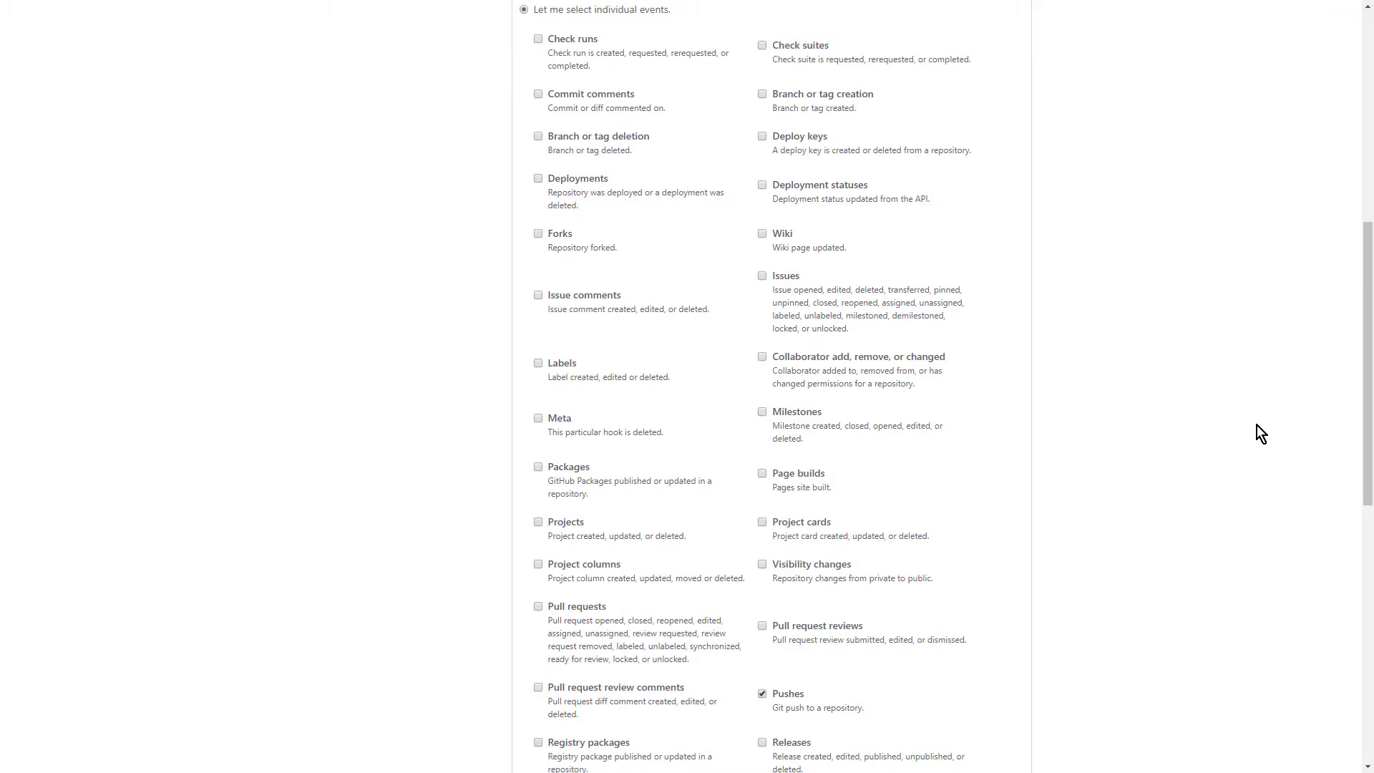
scroll(1257, 425, "up", 8)
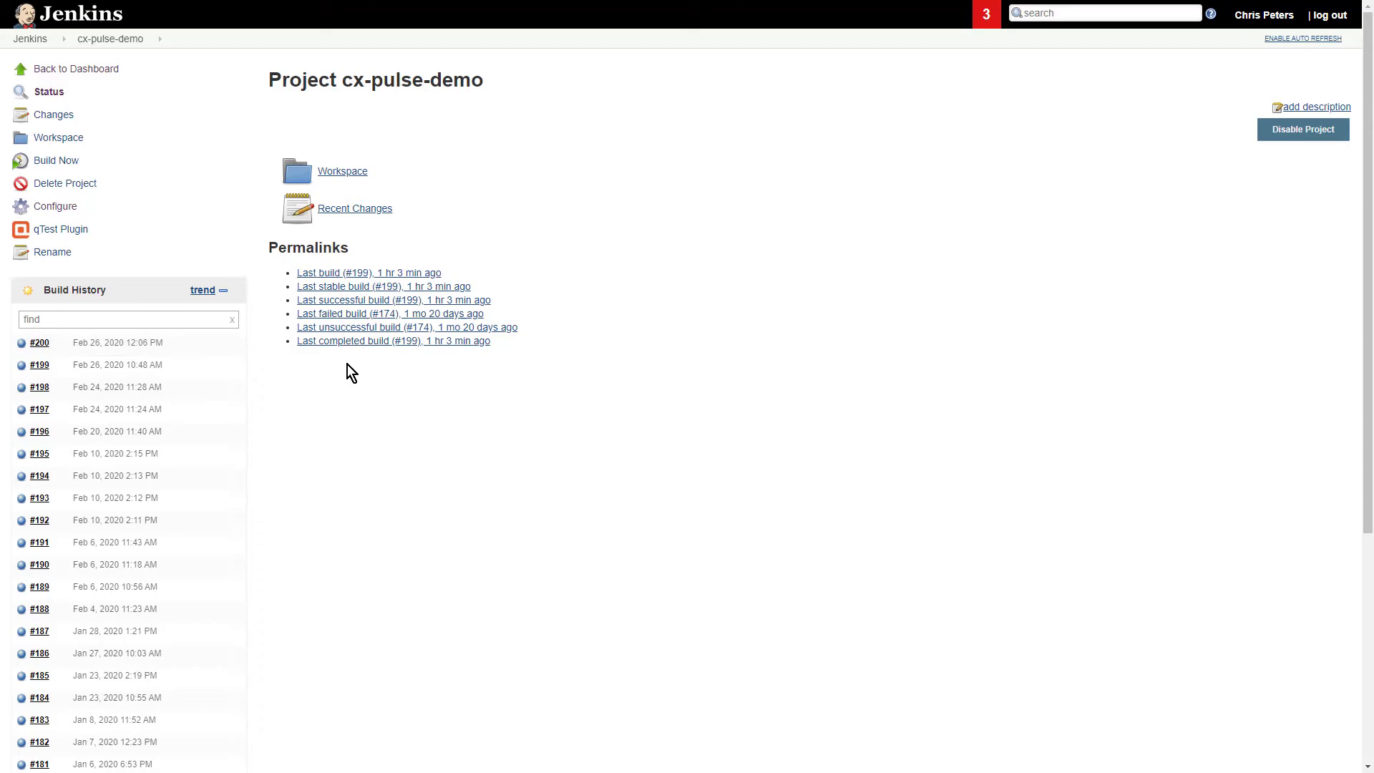
Show the cx-pulse-demo configuration's GitHub repository on branch */master and its remote build trigger.
left_click(55, 208)
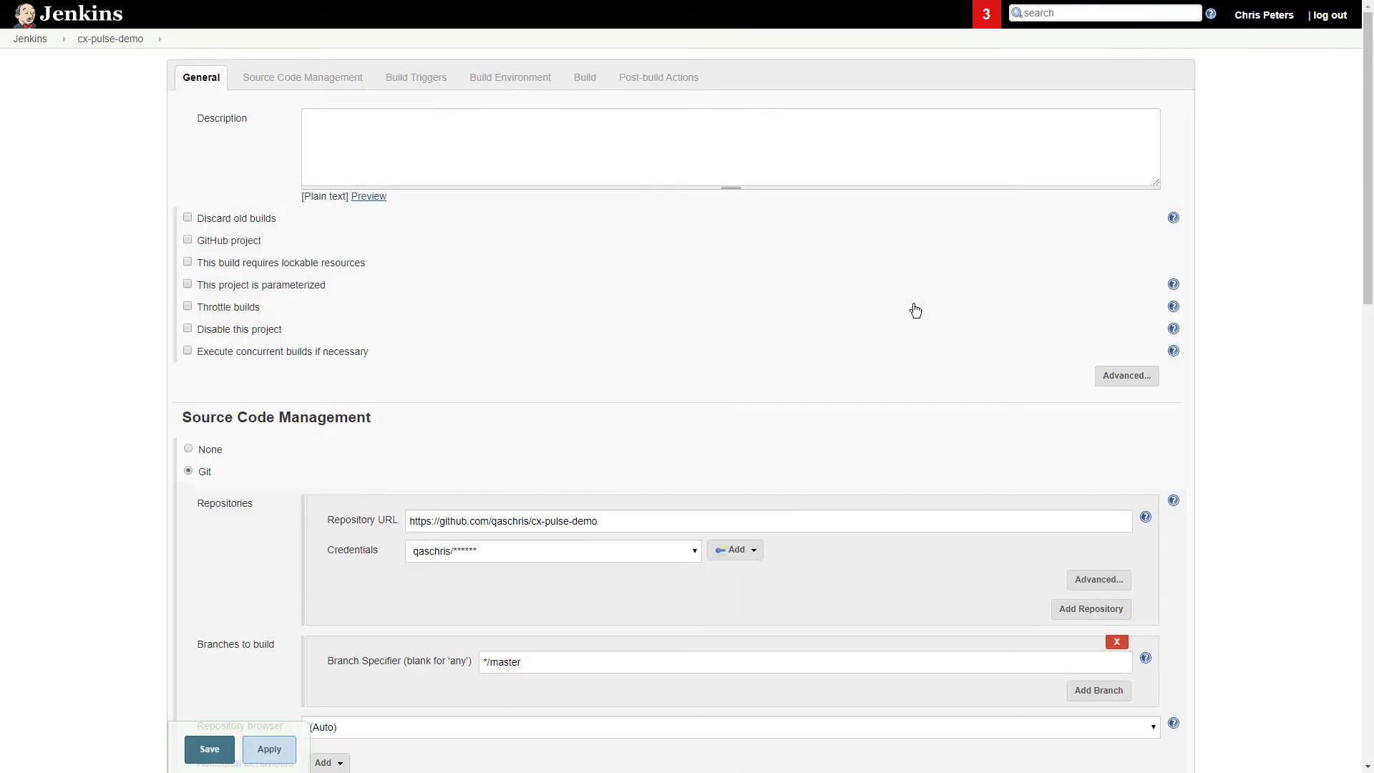
scroll(1253, 200, "down", 6)
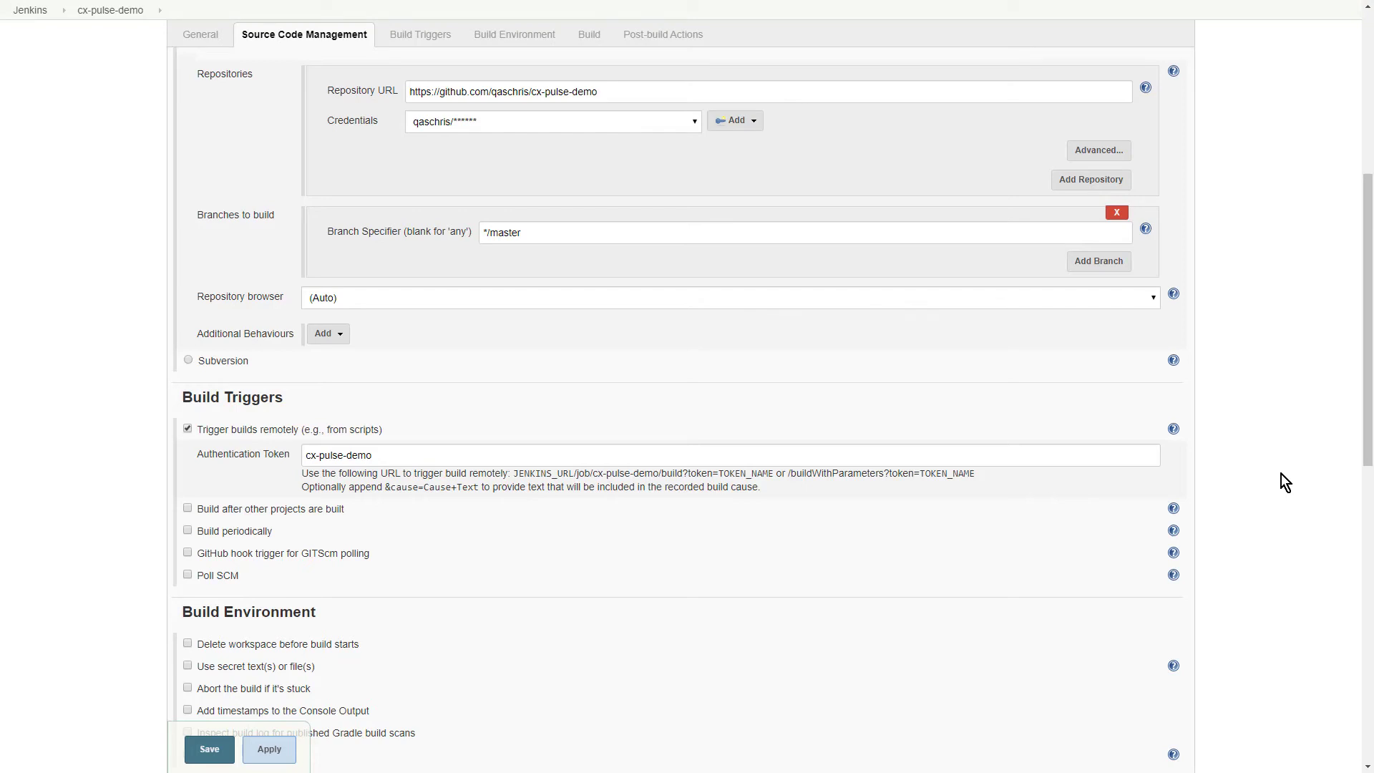
Highlight the qTest Pulse webhook URL in the second Execute shell build step, then switch to qTest Manager.
scroll(1282, 474, "down", 8)
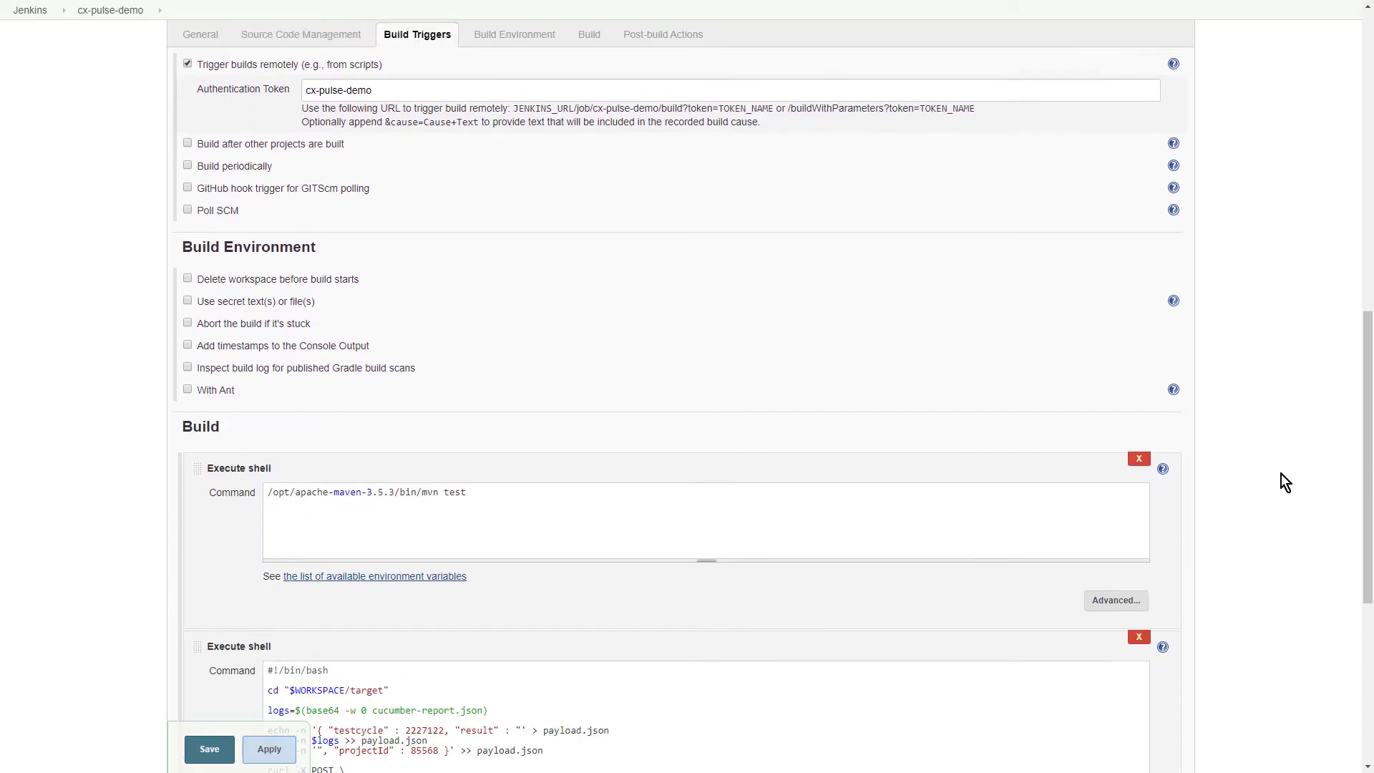
scroll(1281, 474, "down", 1)
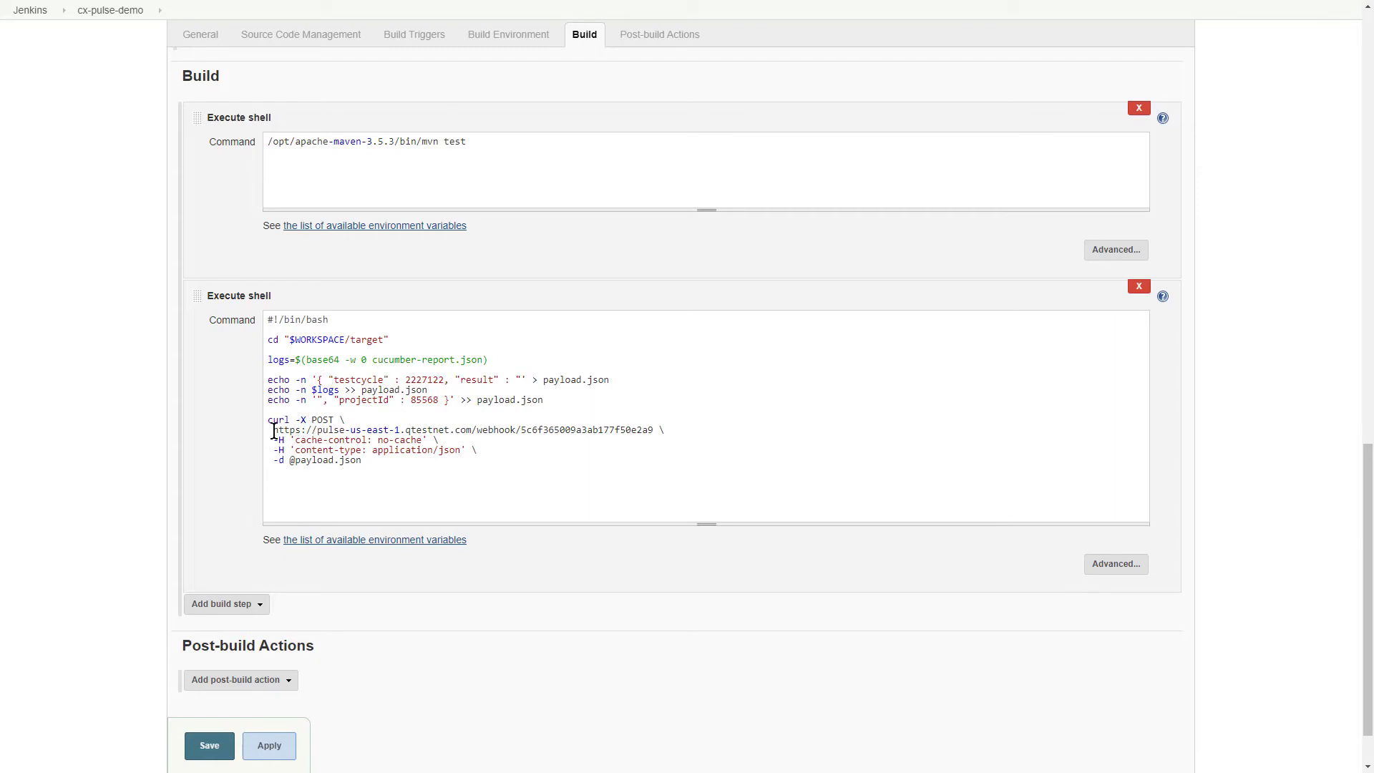
left_click_drag(273, 429, 654, 430)
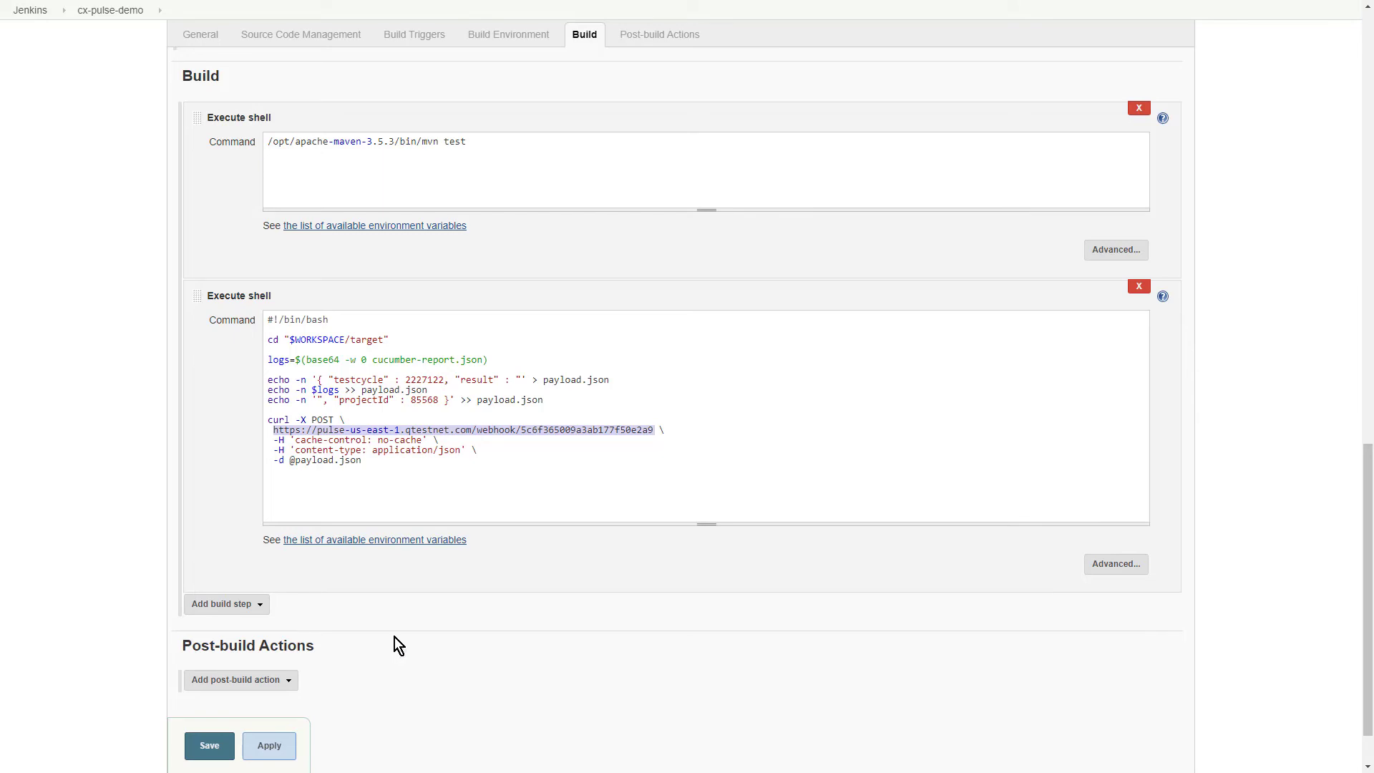
key("ctrl+Tab")
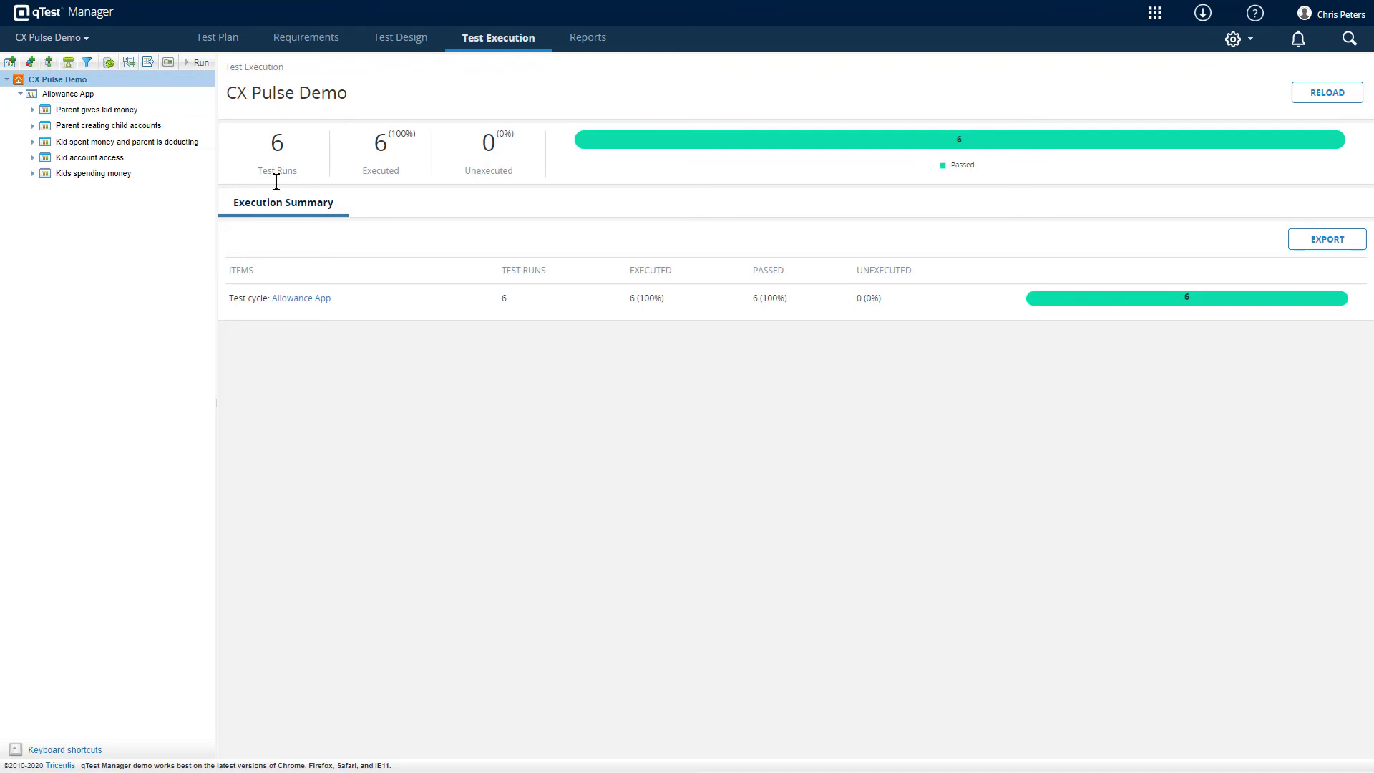
Reload the CX Pulse Demo Test Execution page to show 5 passed and 1 blocked run.
key("F5")
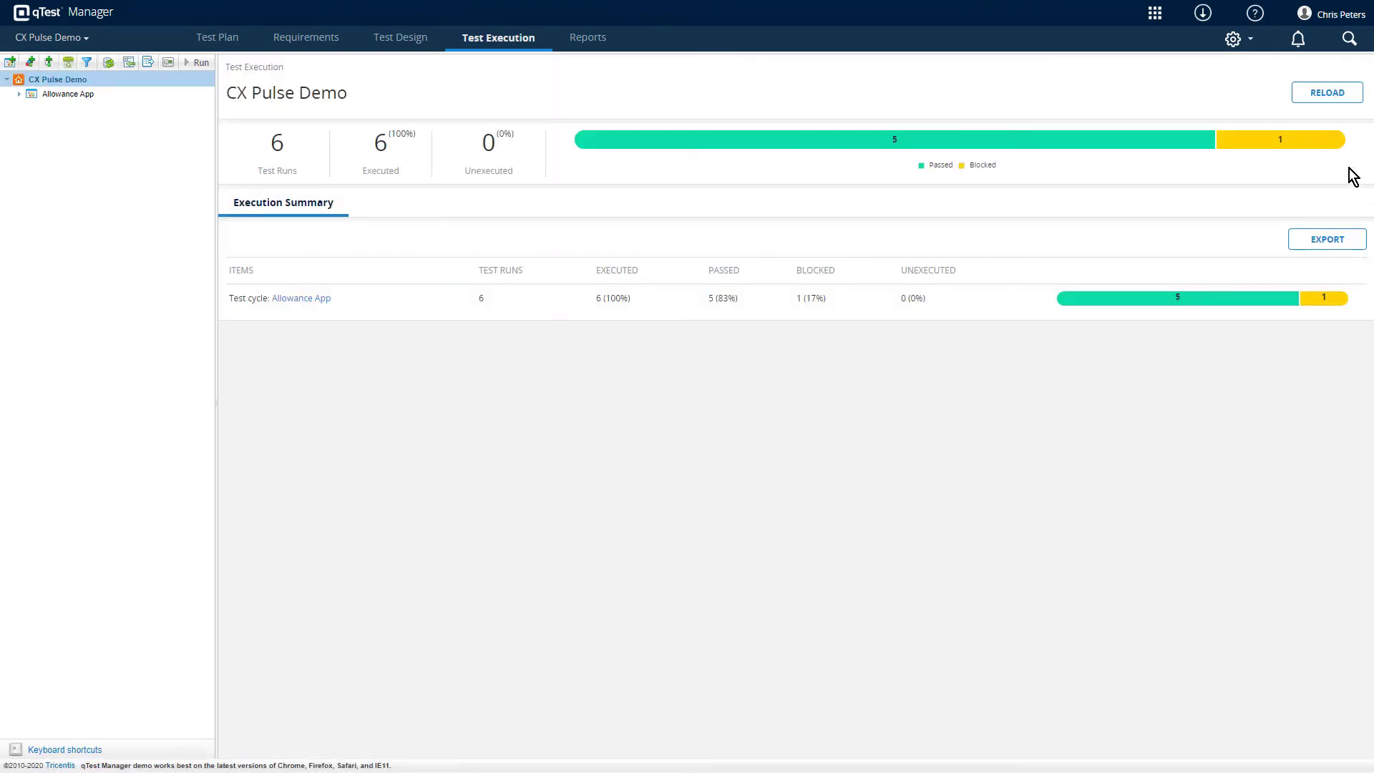
mouse_move(1292, 149)
Expand Allowance App and Kid spent money cycles, open Parent can remove money, and review Blocked run #173.
left_click(17, 95)
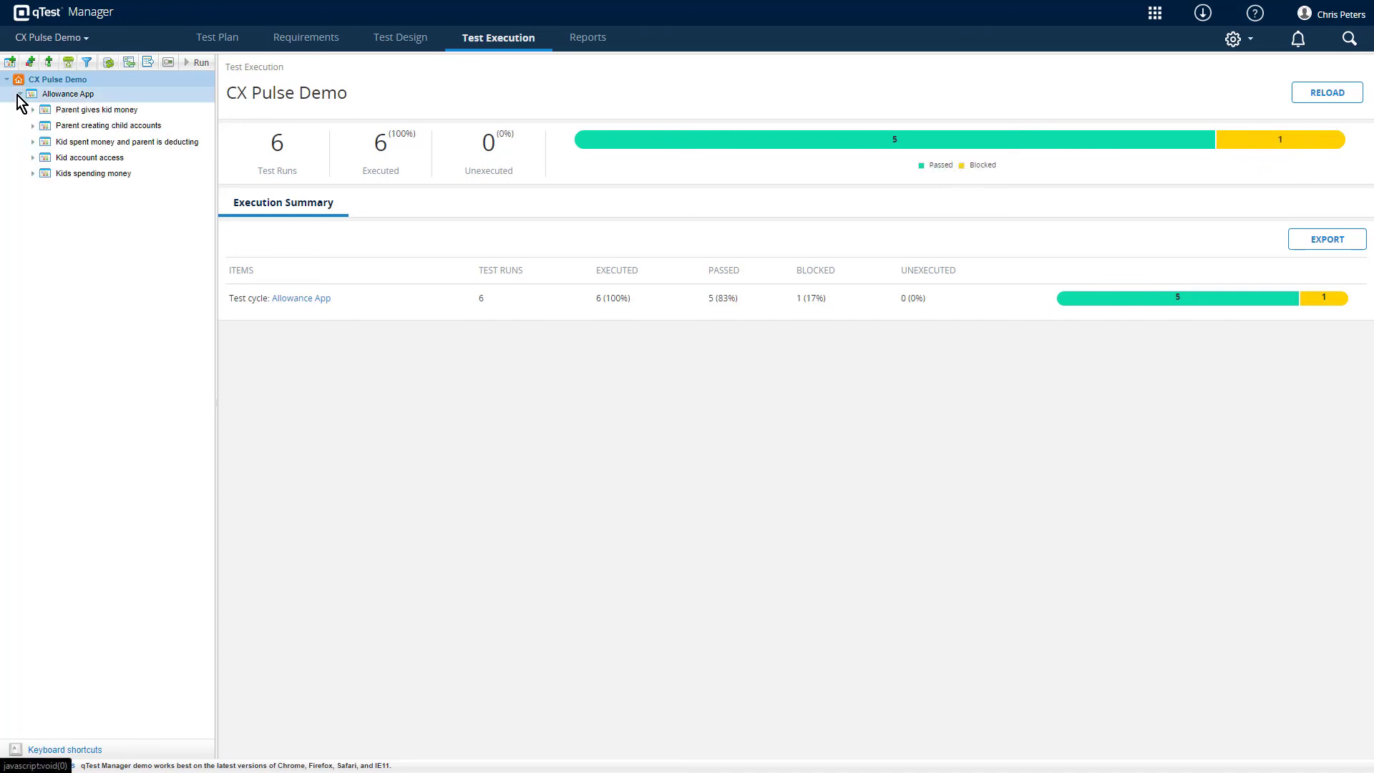
left_click(33, 142)
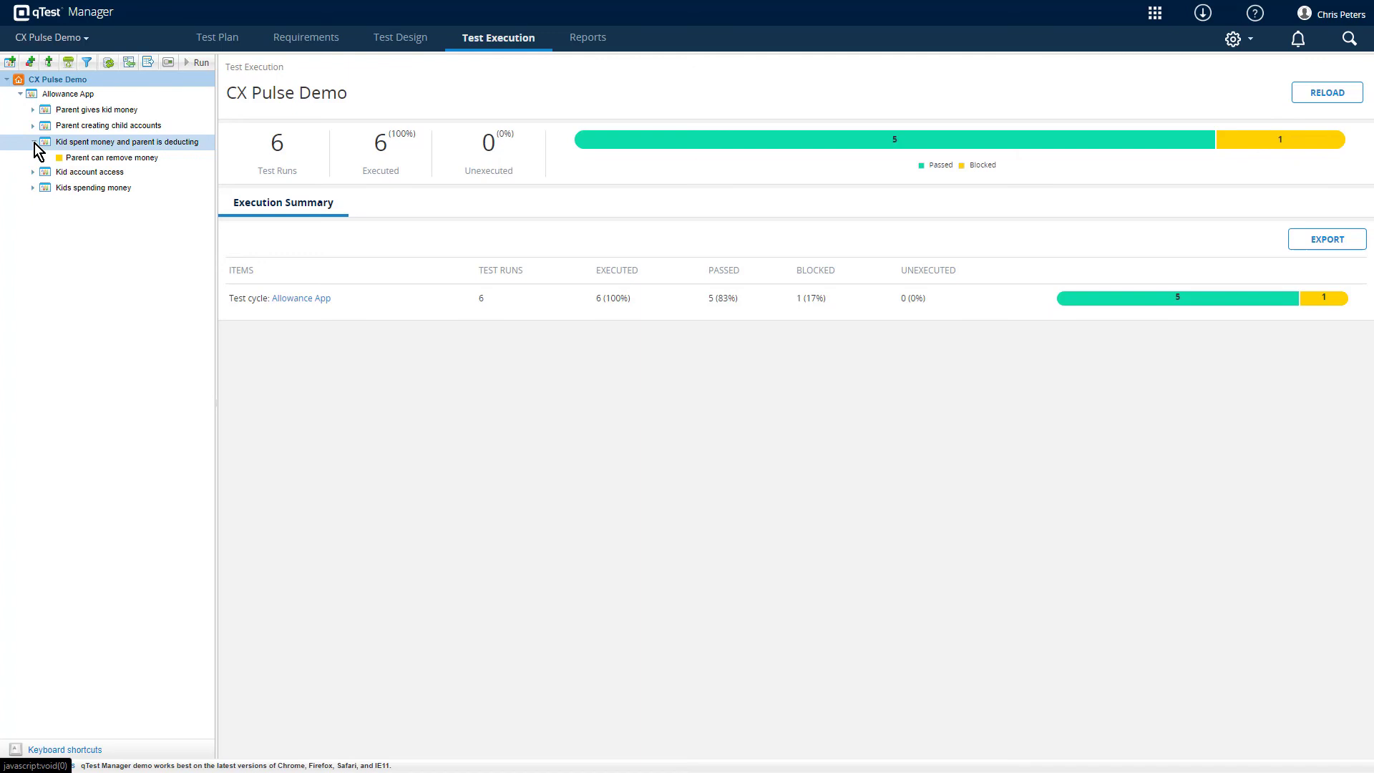
left_click(110, 158)
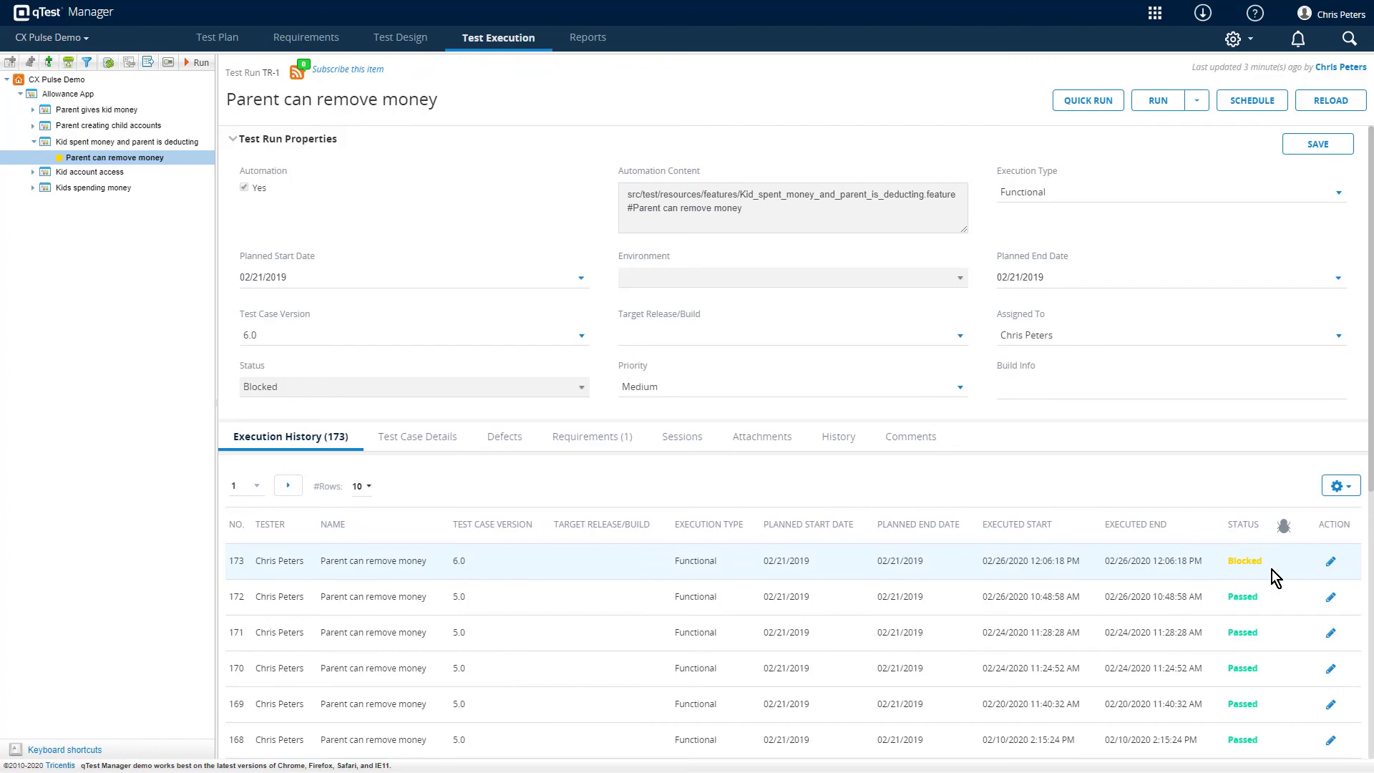
scroll(651, 526, "down", 4)
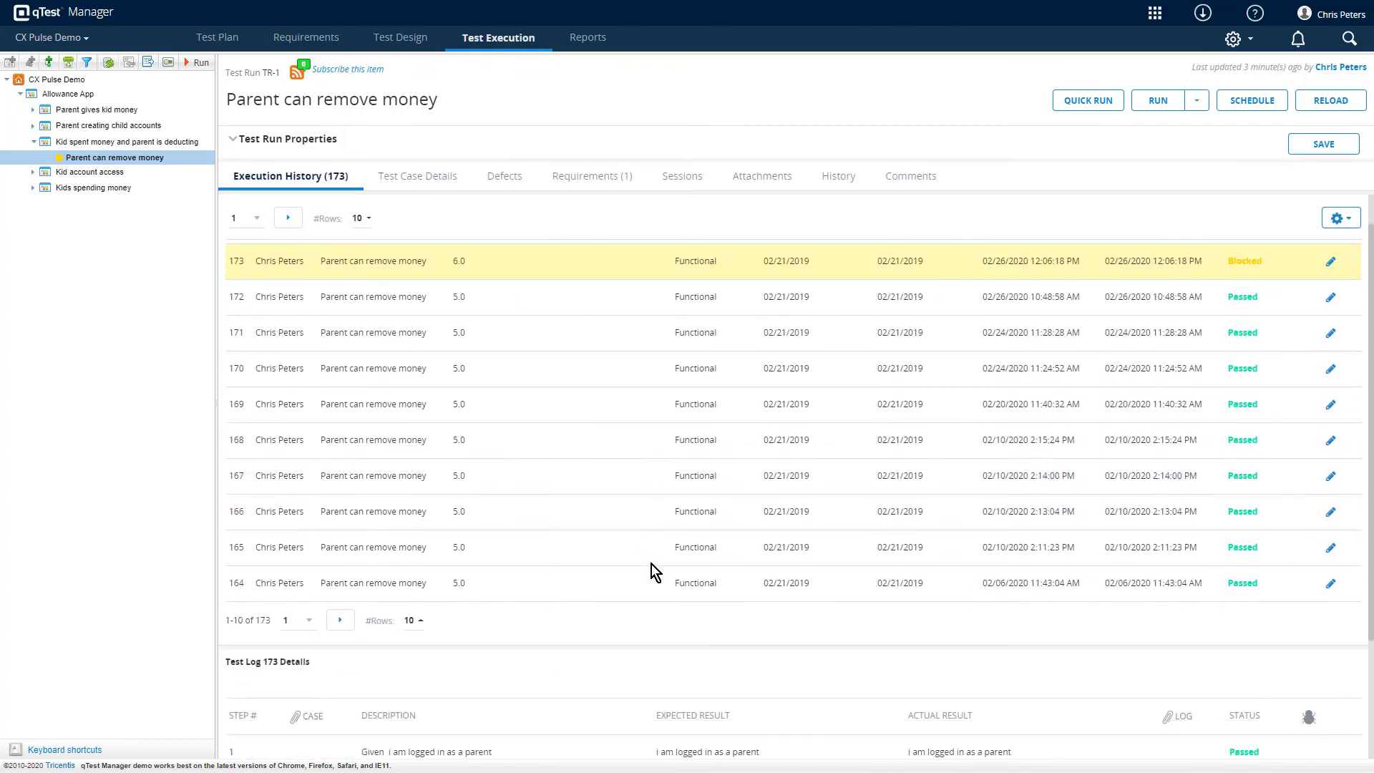
scroll(652, 564, "down", 2)
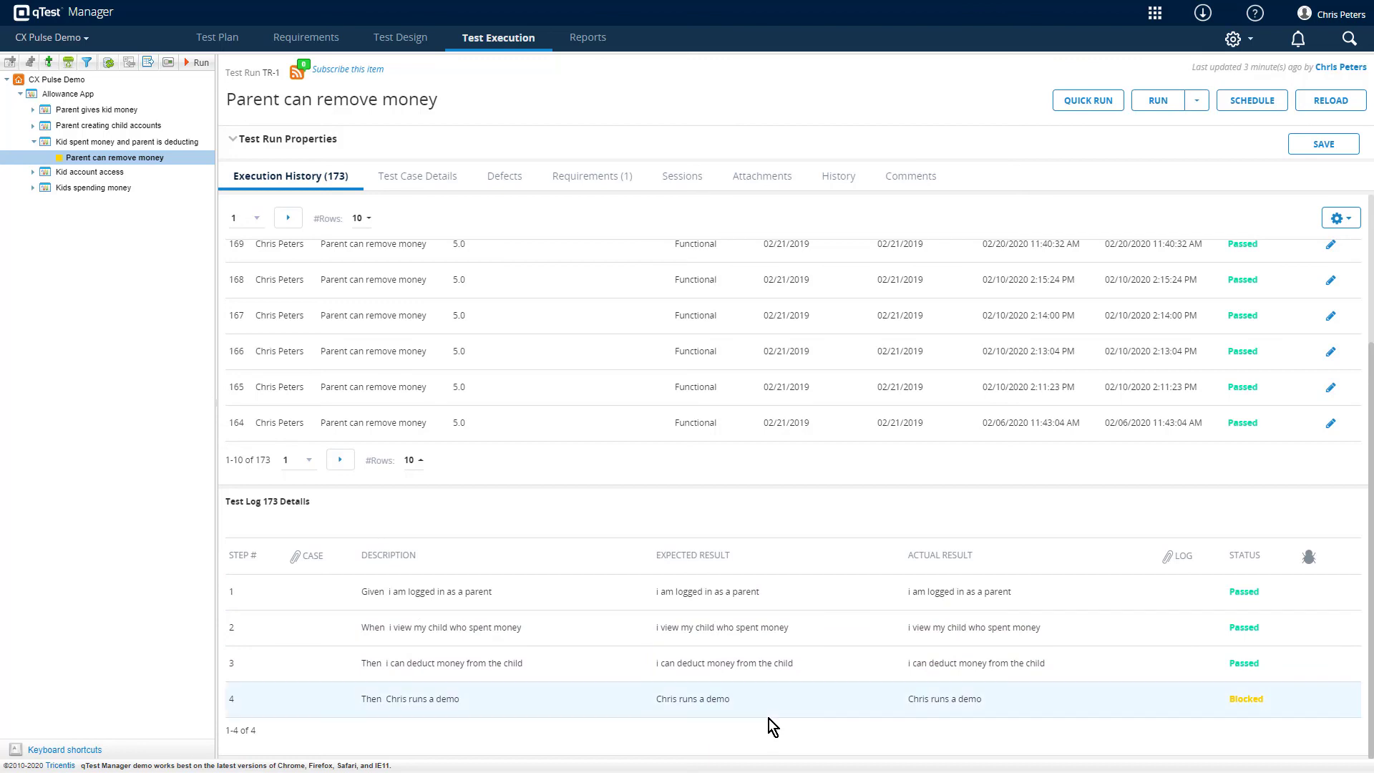
scroll(769, 723, "up", 3)
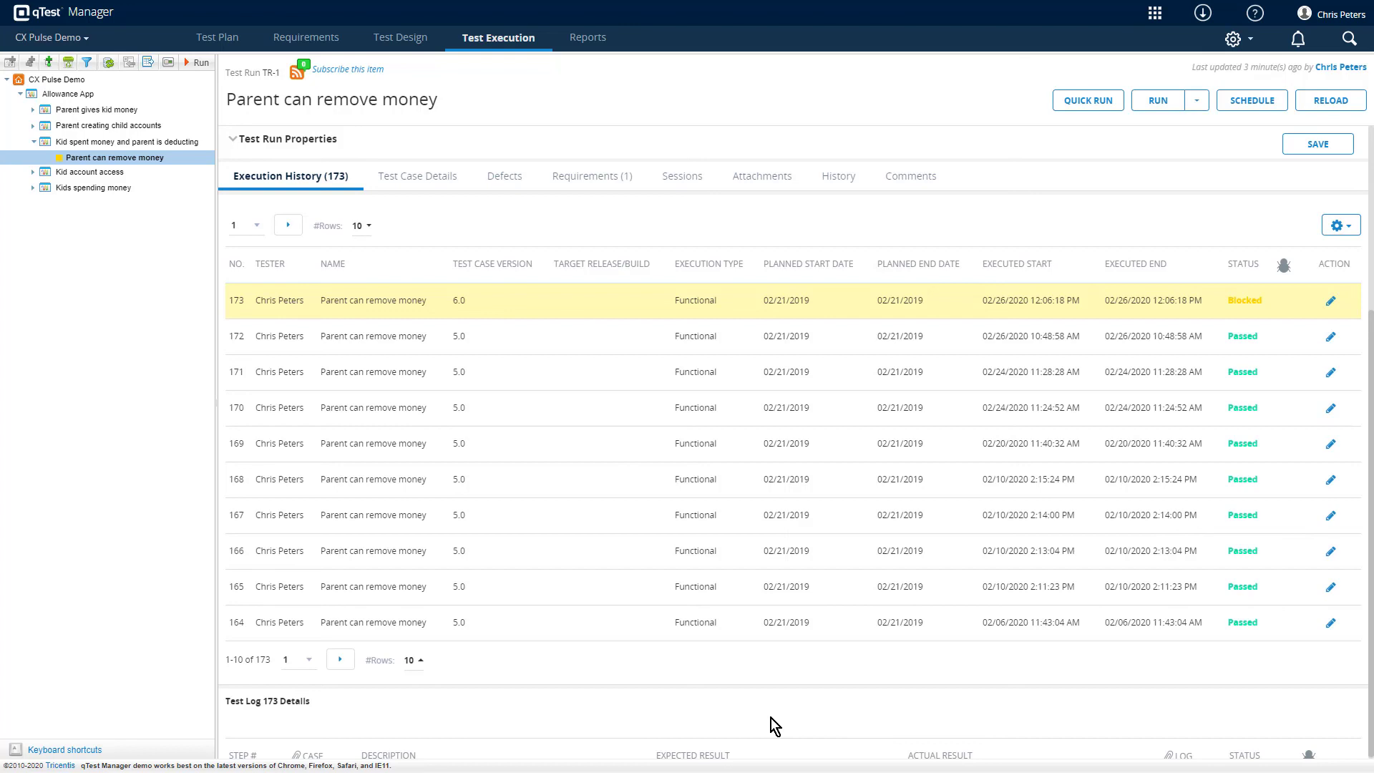
left_click(588, 179)
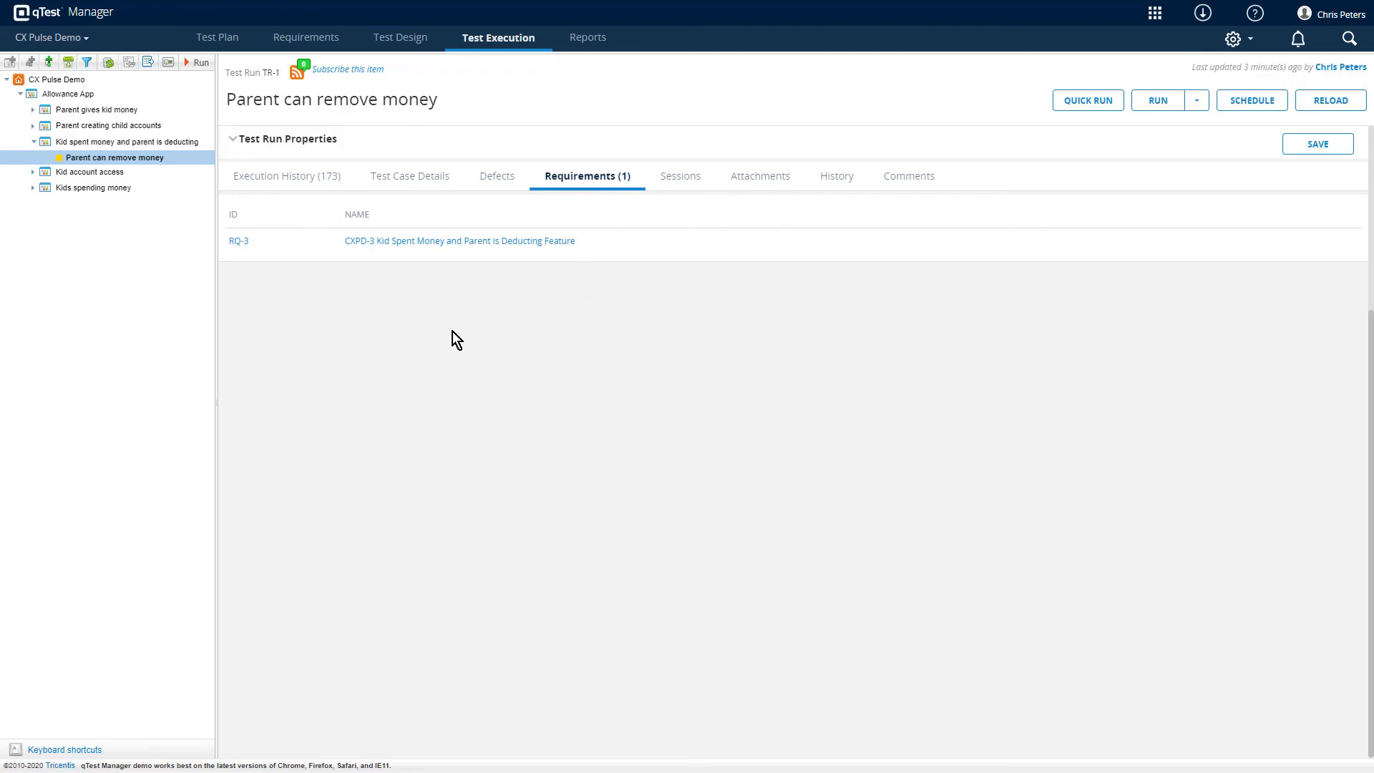
left_click(428, 246)
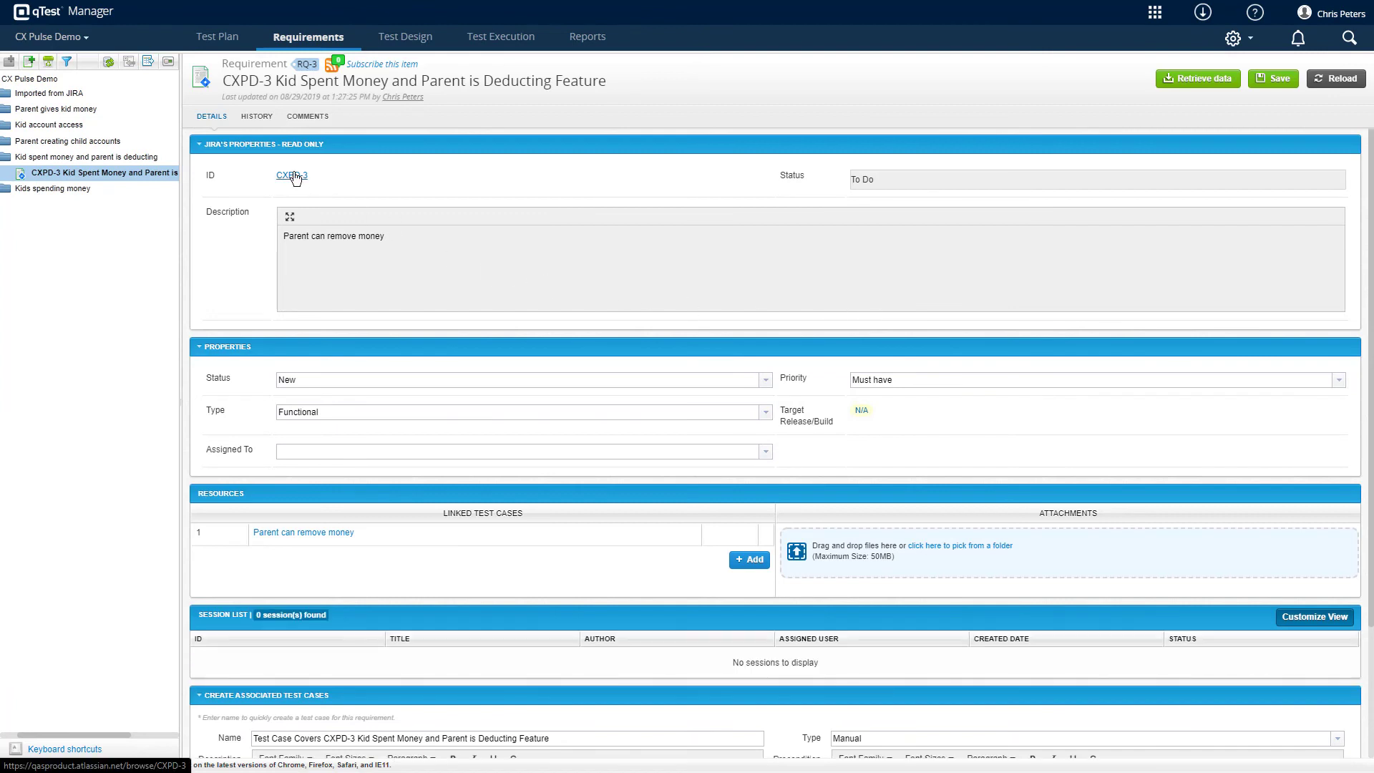
left_click(294, 176)
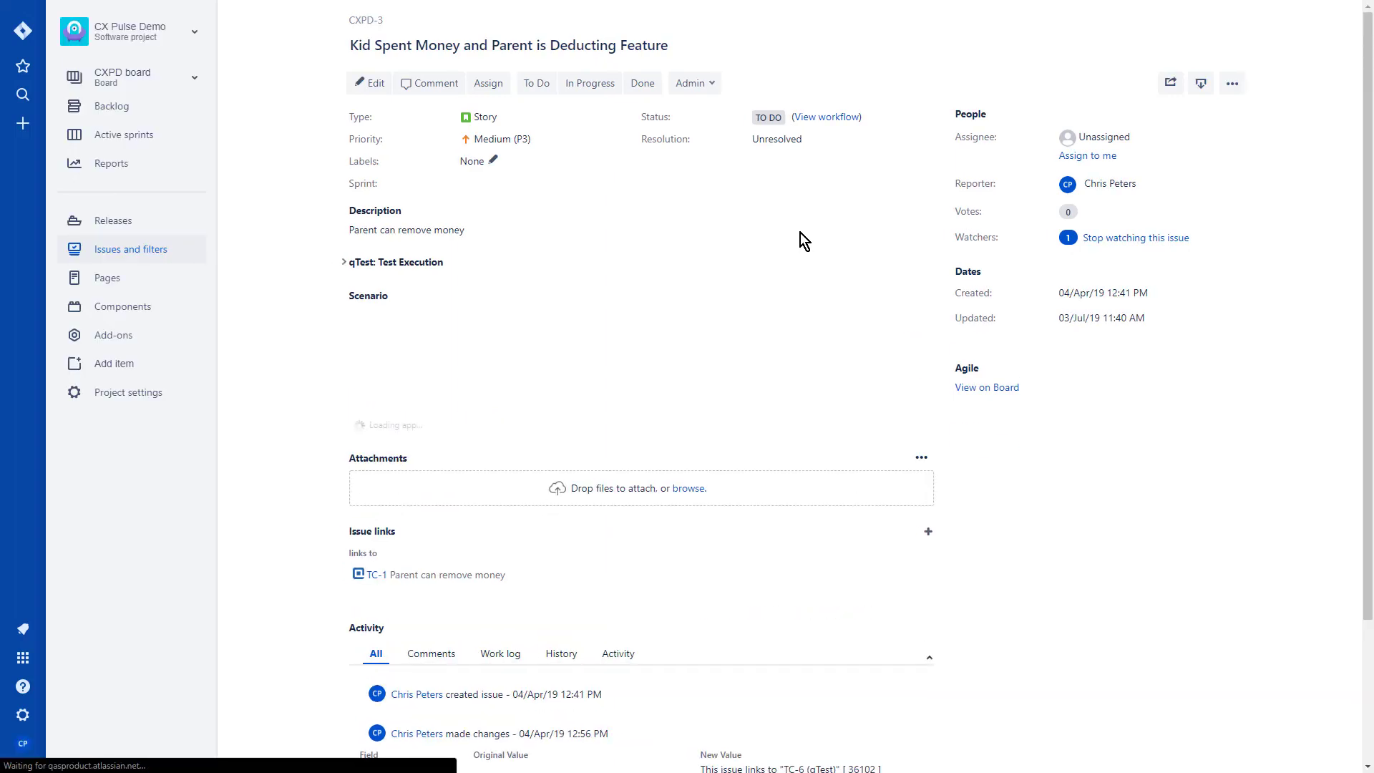
key("ctrl+Tab")
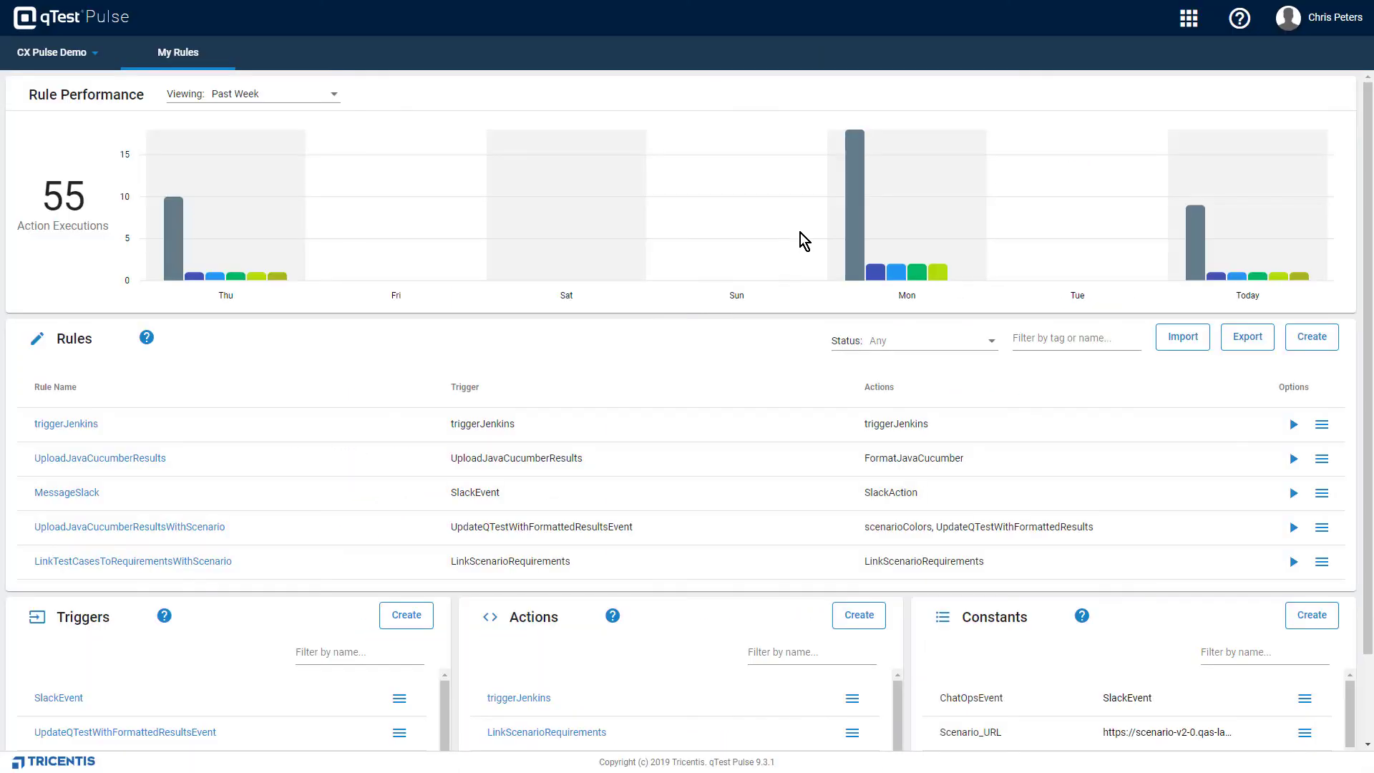
key("ctrl+Tab")
key("ctrl+Tab")
key("ctrl+Tab")
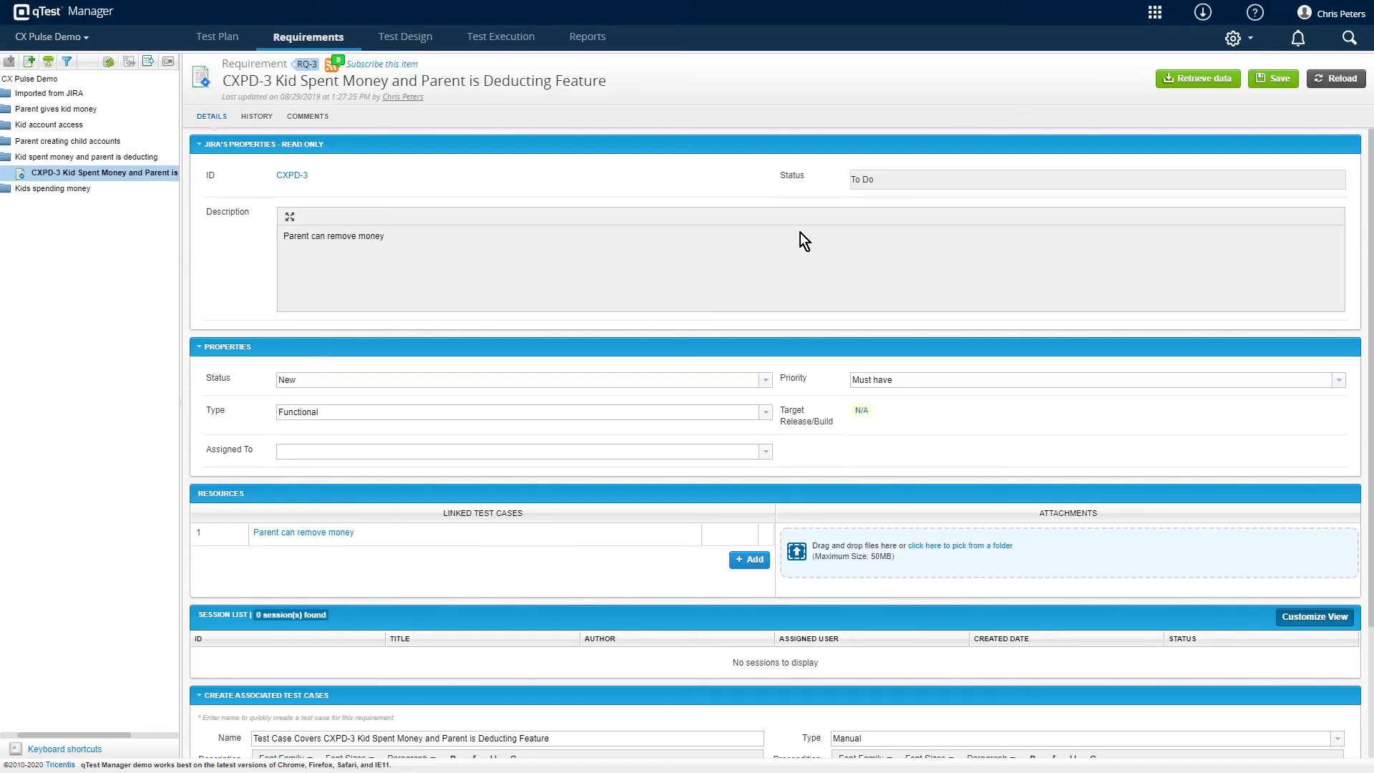
left_click(522, 42)
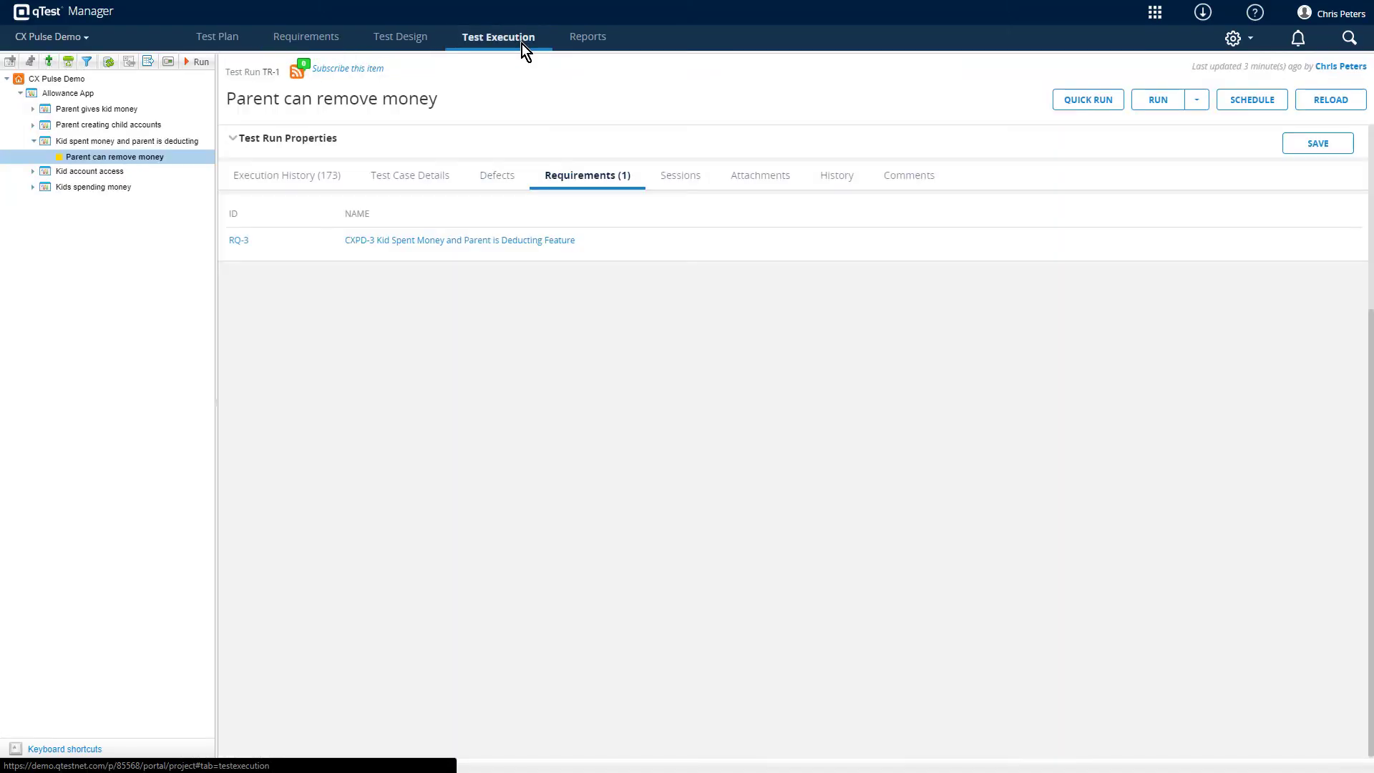
left_click(281, 179)
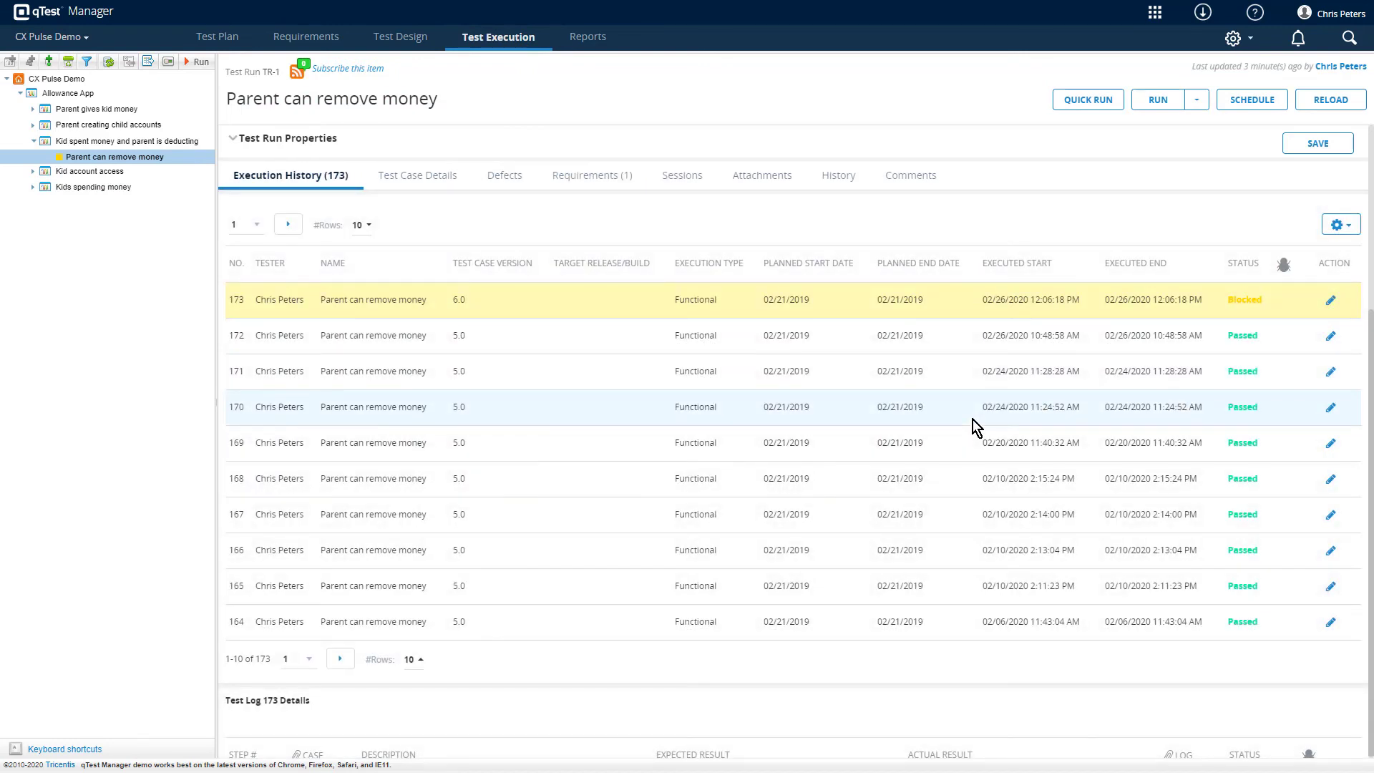